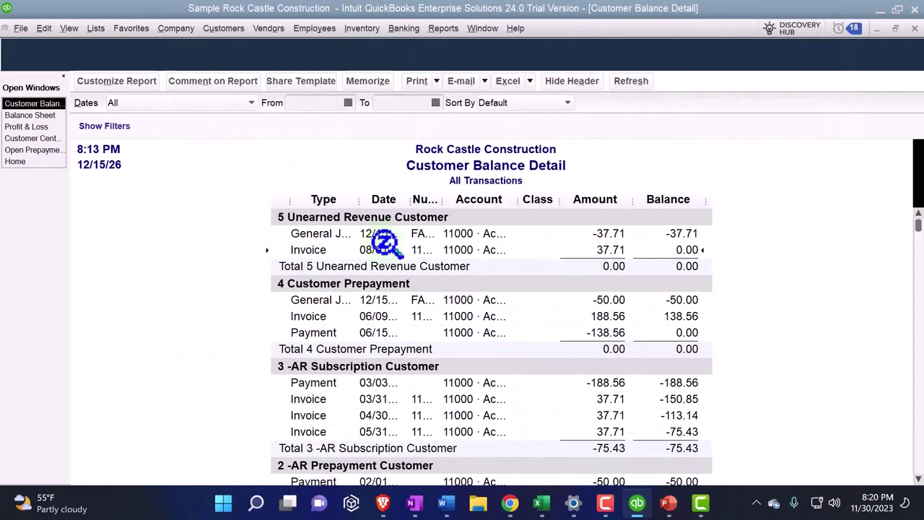
Step: Switch to the Open Prepayments by Customer report to see the 150.85 open prepayment
left_click(36, 150)
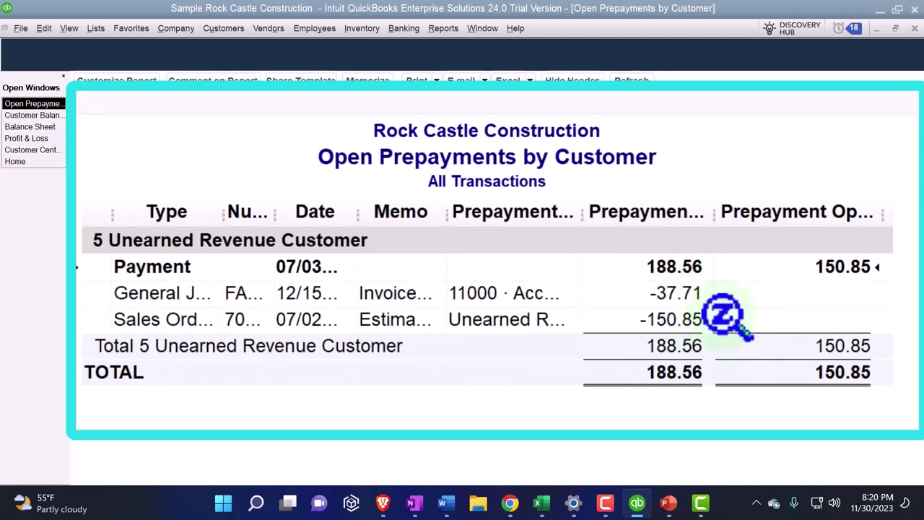
Step: Widen the Date column, review the -37.71 journal and -150.85 sales order lines, then close the report
left_click(683, 296)
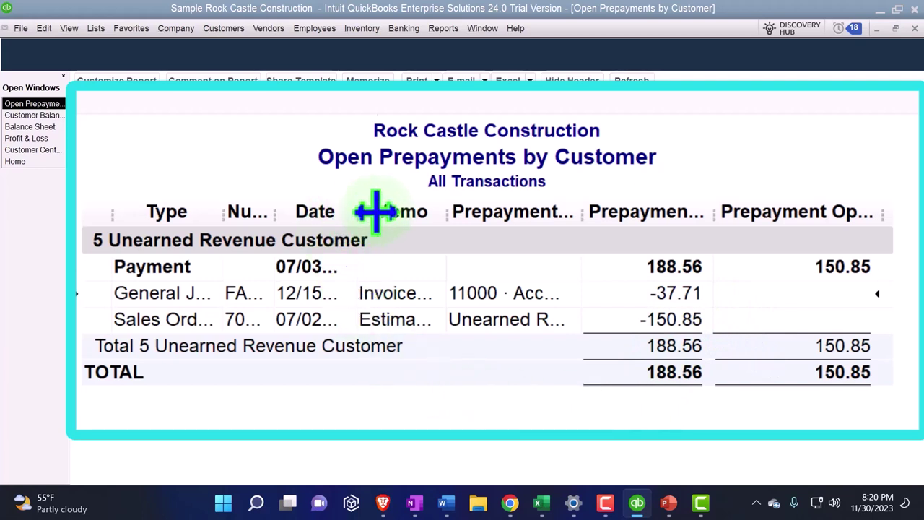
left_click_drag(376, 211, 383, 213)
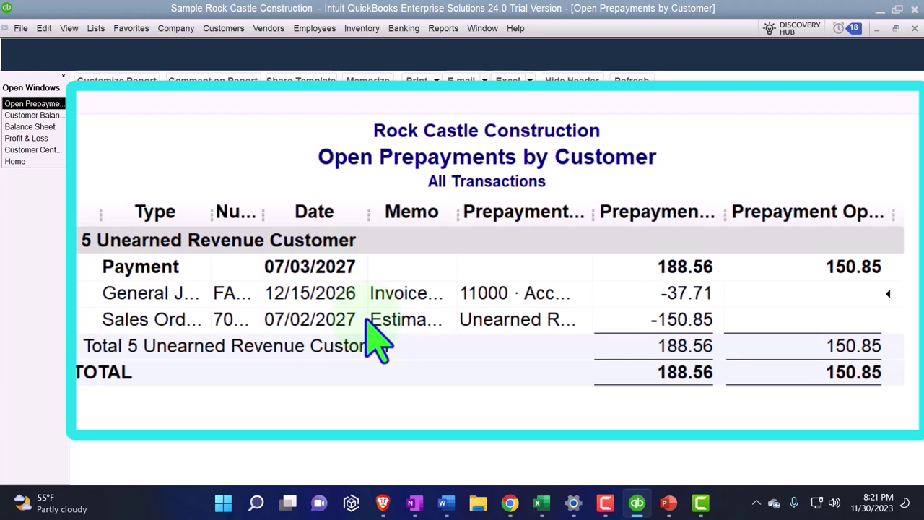
left_click(368, 321)
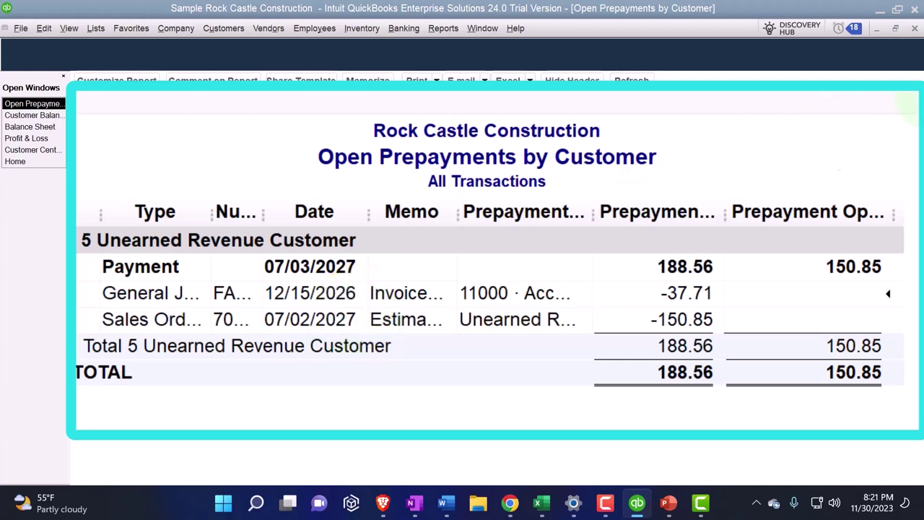
left_click(914, 28)
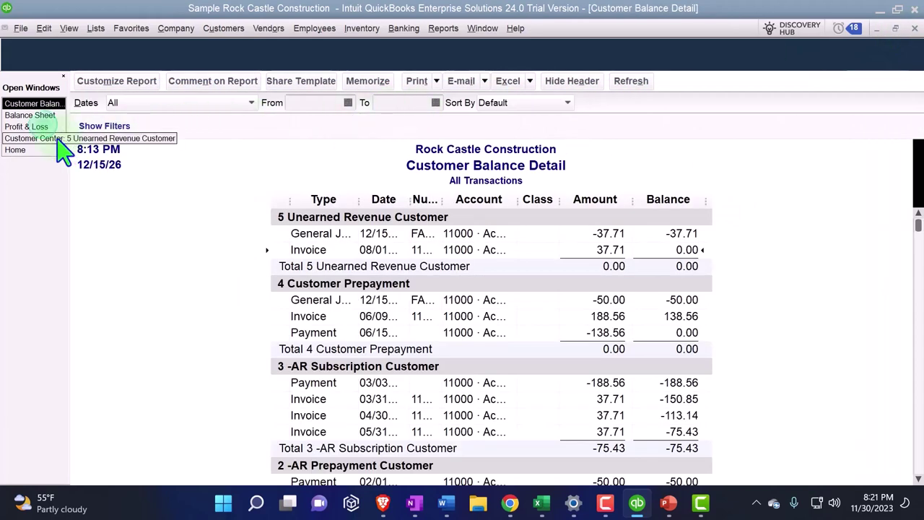
Step: In the unearned revenue customer's Customer Center, review estimate 620, sales order 7009 and the 188.56 prepayment
left_click(29, 137)
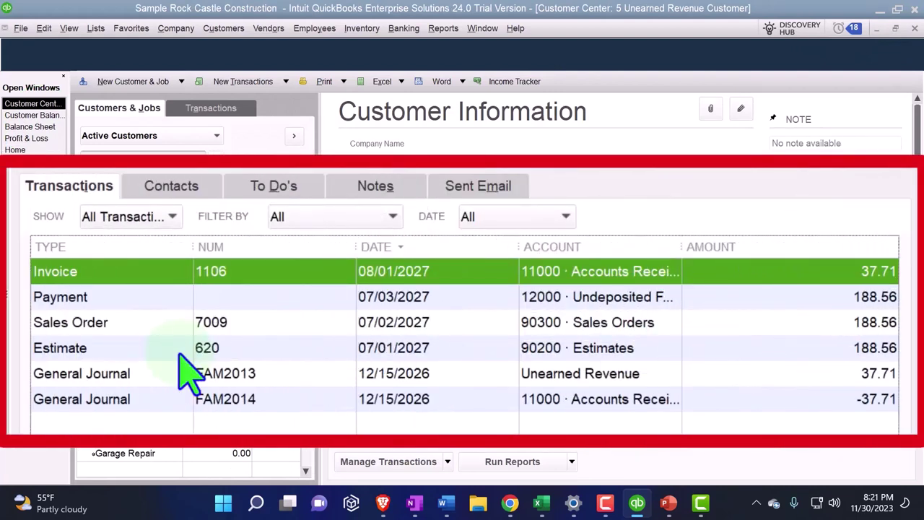
left_click(92, 348)
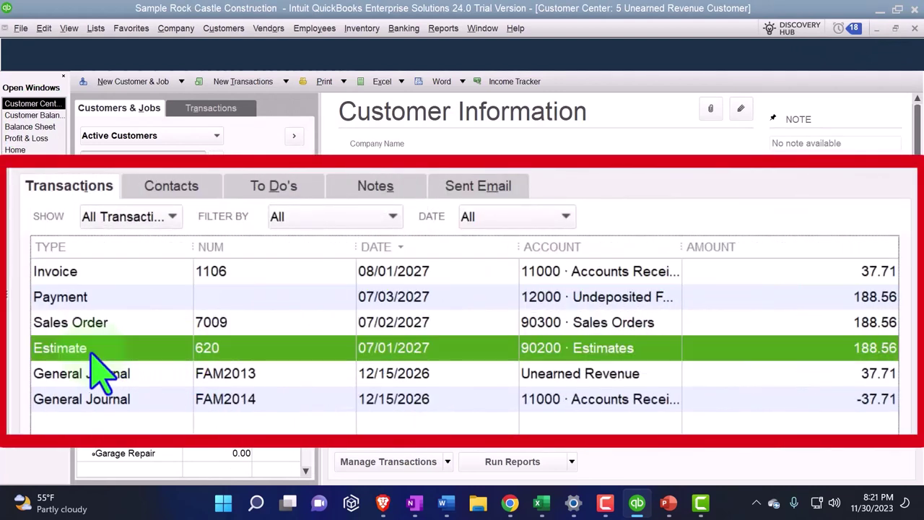
left_click(83, 323)
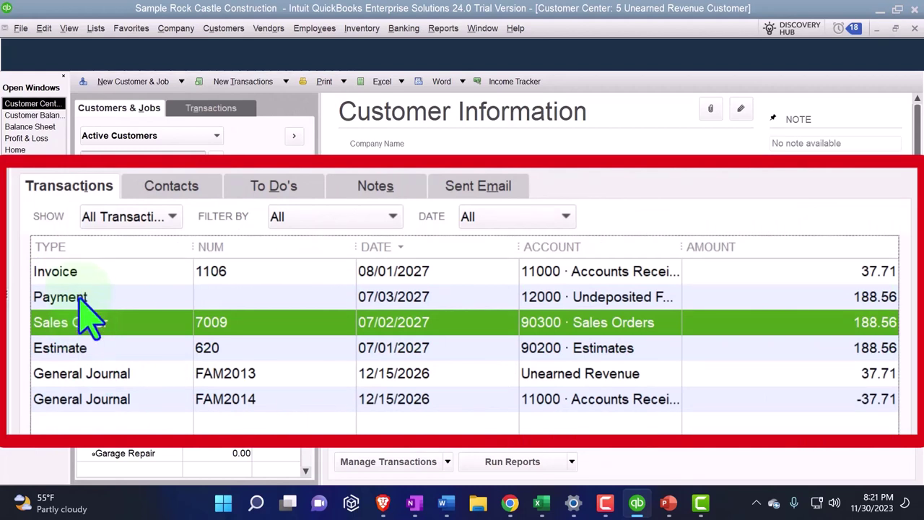
left_click(80, 302)
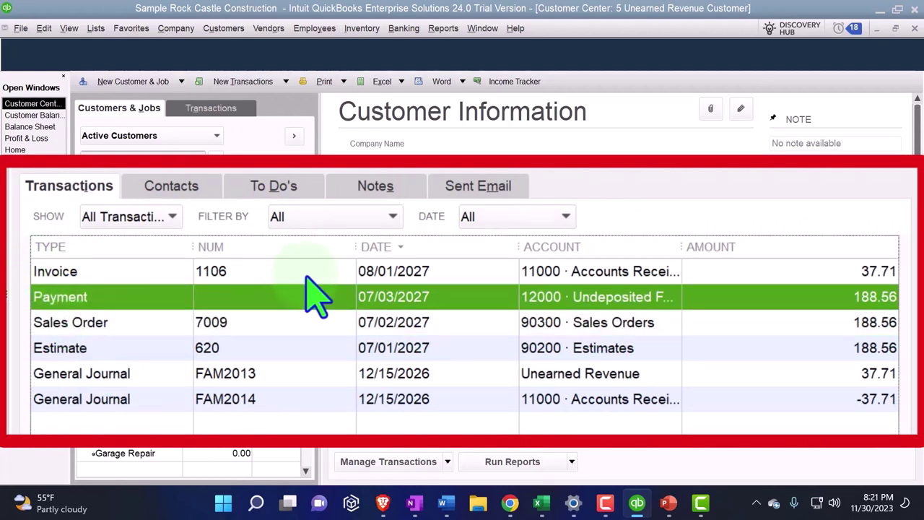
Step: Compare journal entries FAM2013 and FAM2014 against the Excel journal worksheet
left_click(134, 373)
left_click(134, 399)
left_click(132, 374)
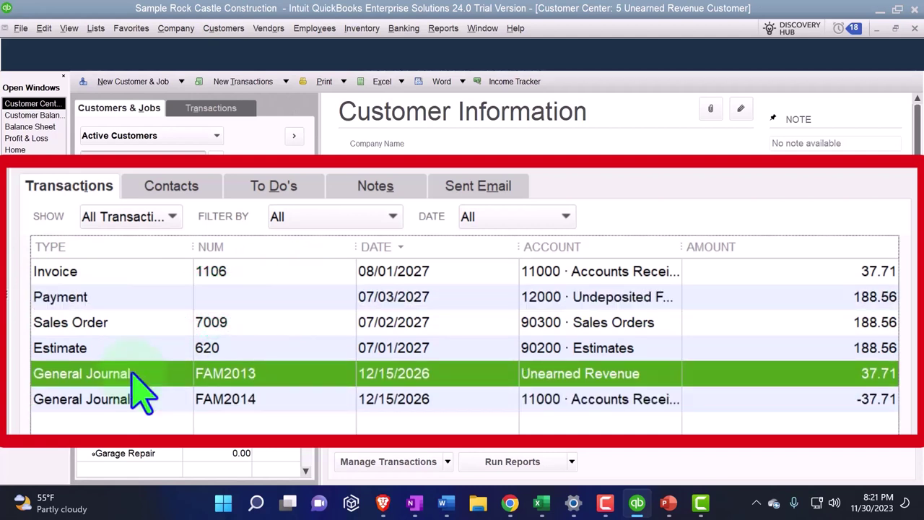
left_click(132, 400)
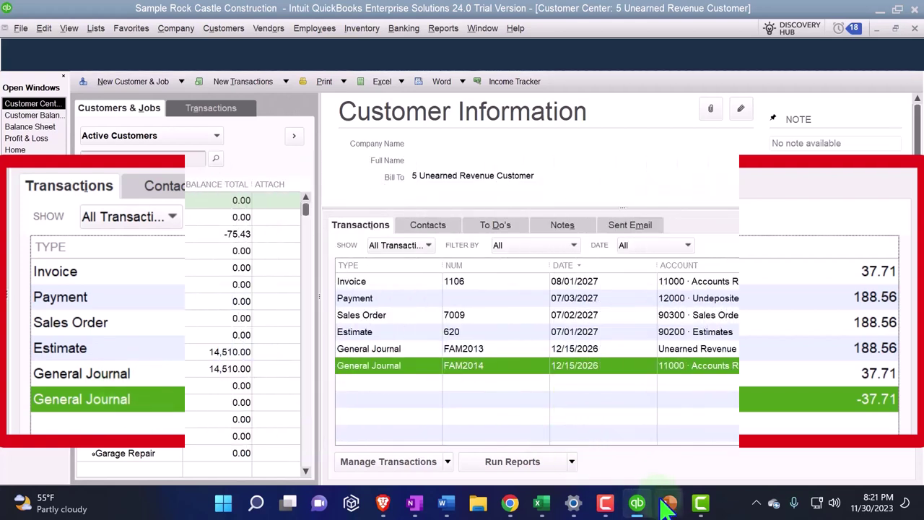
left_click(543, 503)
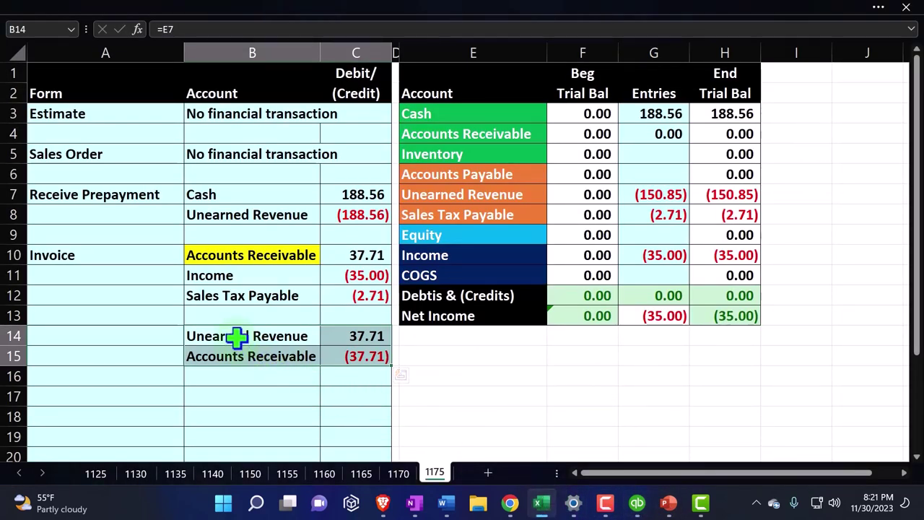
Step: Select the 37.71 Unearned Revenue/Accounts Receivable entry in B14:C15, then return to QuickBooks
left_click_drag(239, 335, 385, 359)
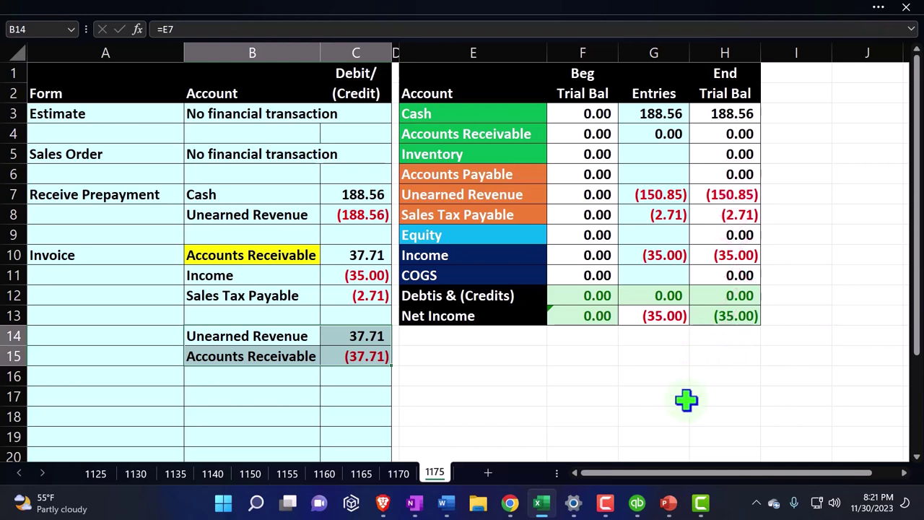
left_click(636, 503)
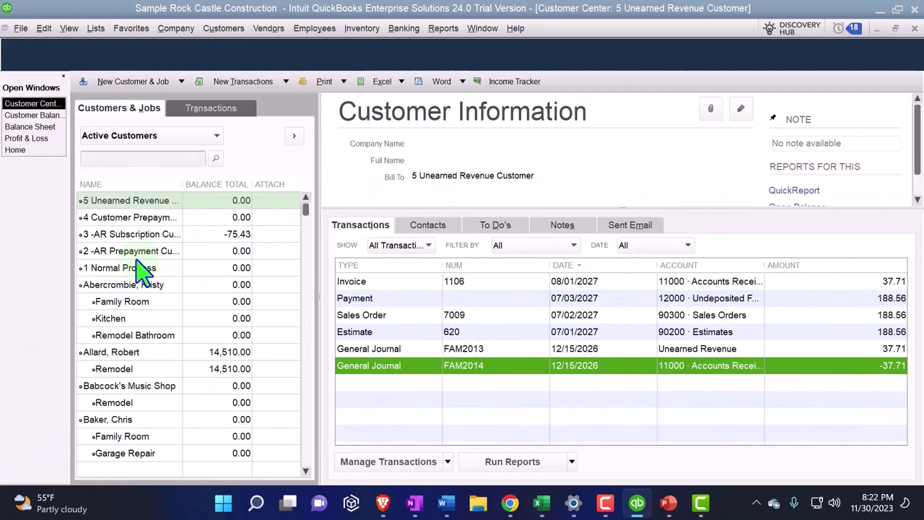
Step: Compare the 2 -AR Prepayment and 3 -AR Subscription customers' transactions, then return to 5 Unearned Revenue Customer
left_click(133, 254)
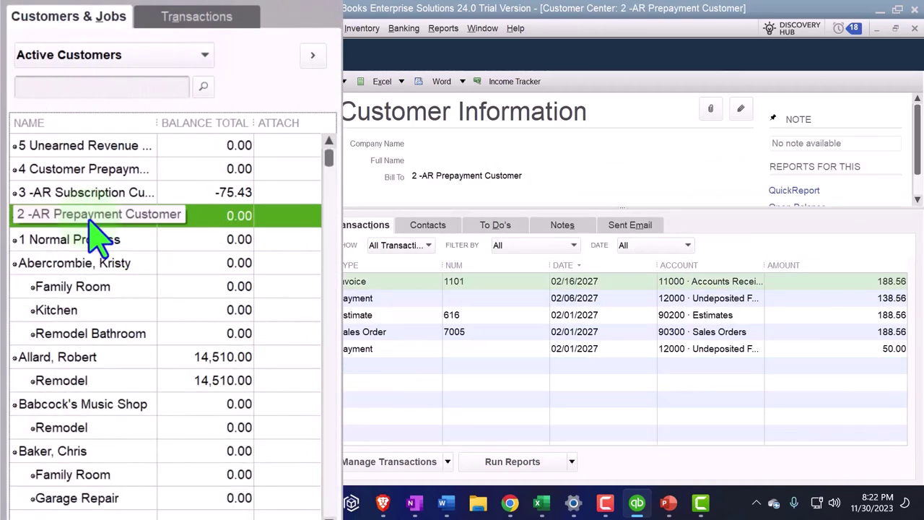
left_click(98, 194)
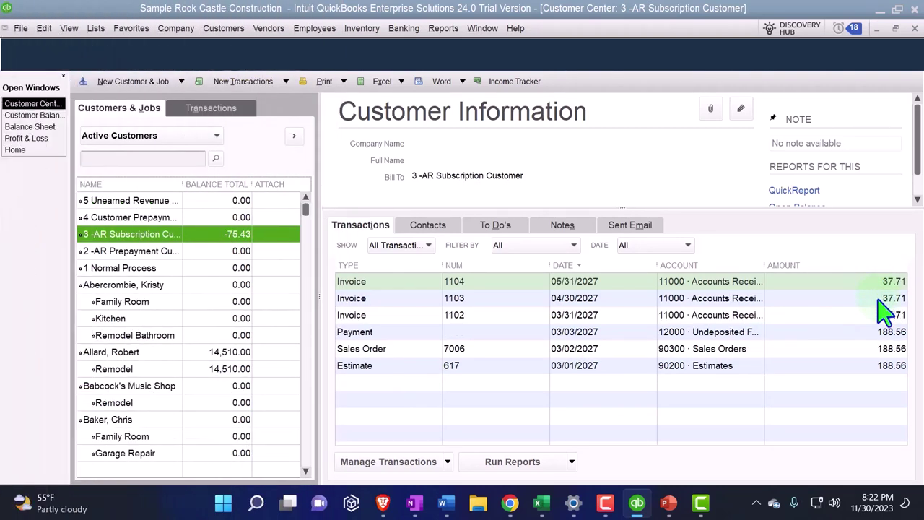
left_click(154, 201)
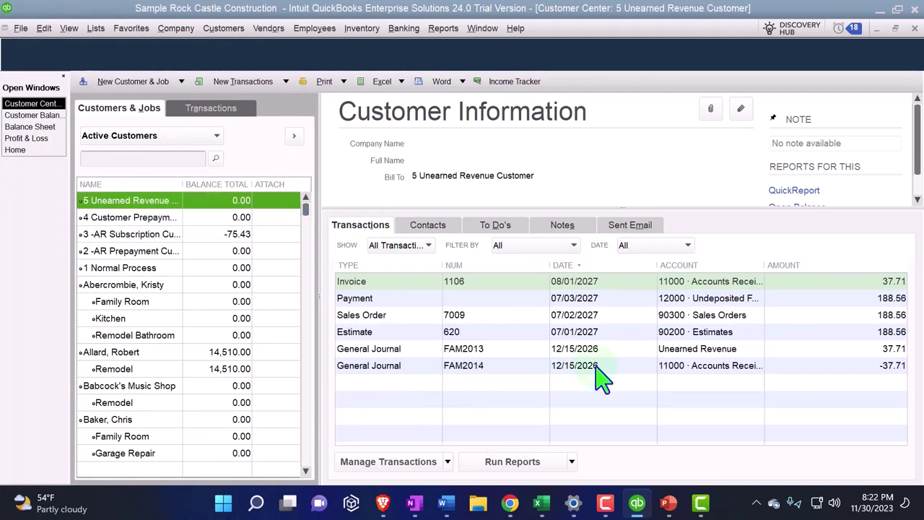
left_click(95, 28)
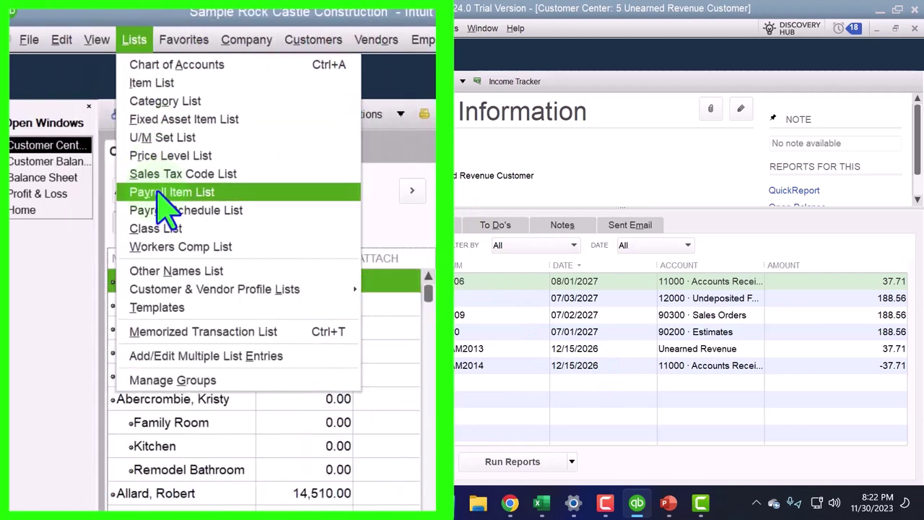
Step: Review the Account for Prepayment Transfer register from the chart of accounts, then return to Customer Balance Detail
left_click(124, 63)
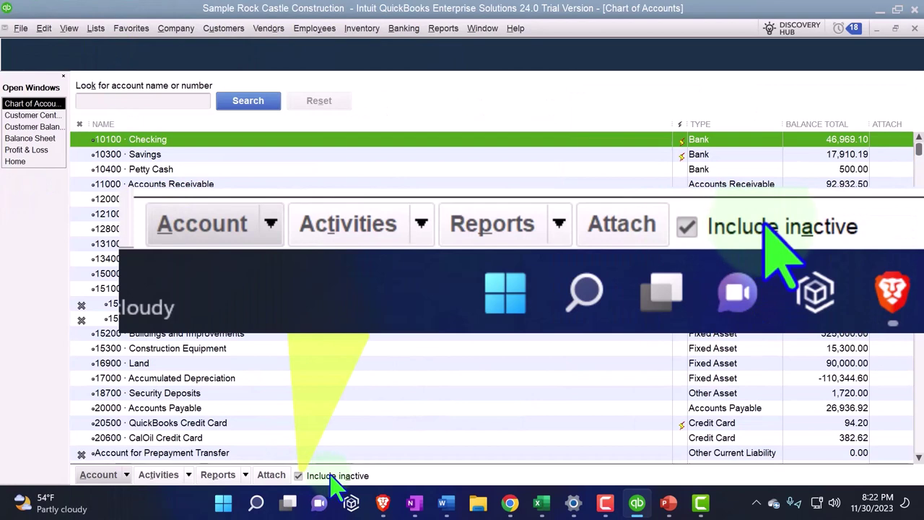
scroll(291, 382, "down", 3)
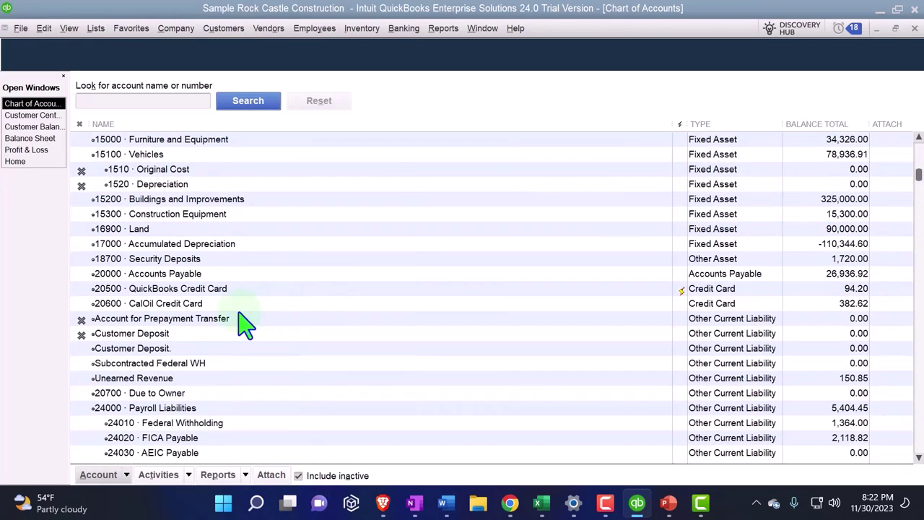
double_click(153, 323)
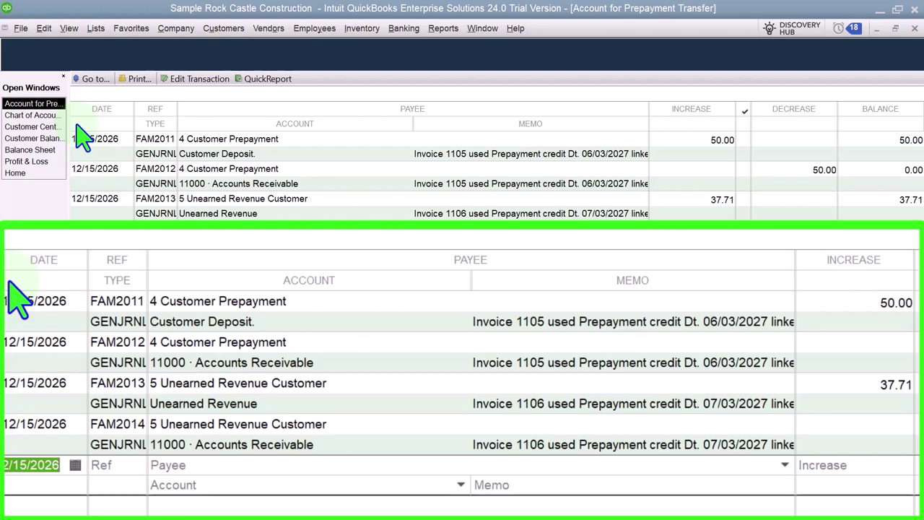
left_click(914, 29)
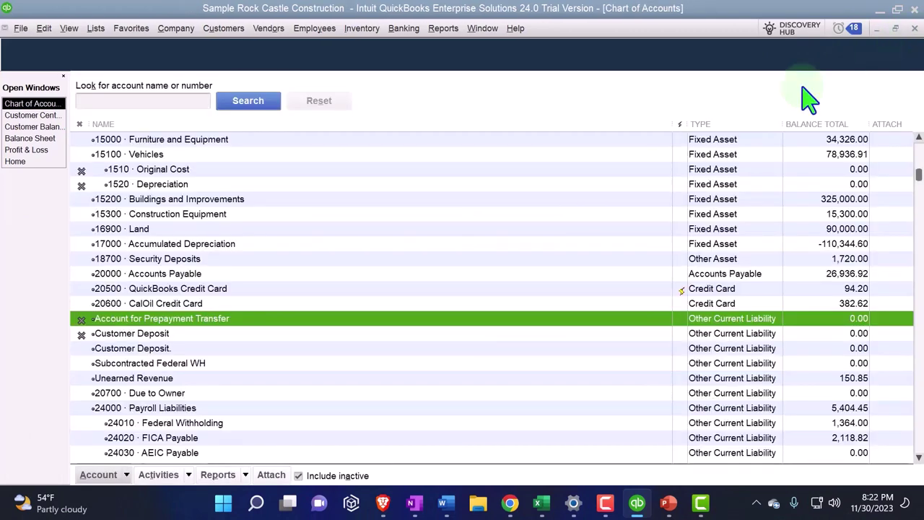
left_click(32, 126)
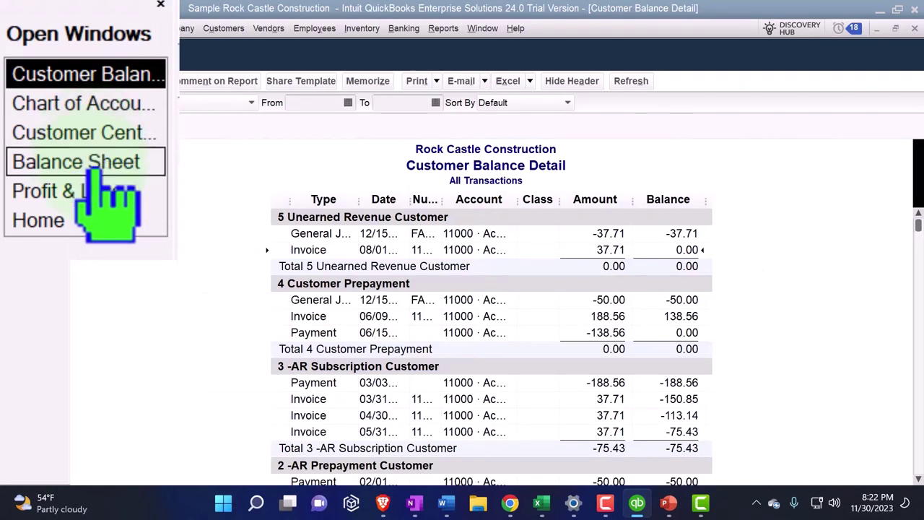
Step: Open sales order 7009 from 5 Unearned Revenue Customer's Customer Center transactions
left_click(92, 221)
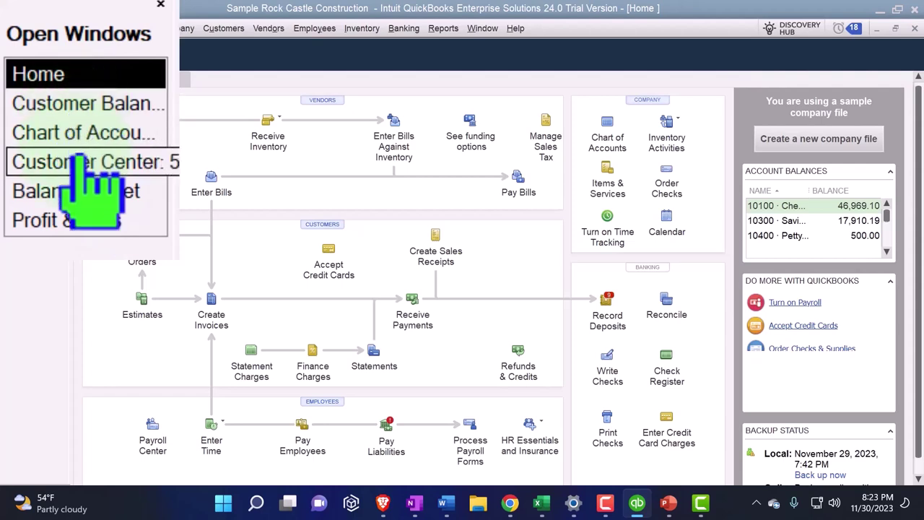
left_click(76, 108)
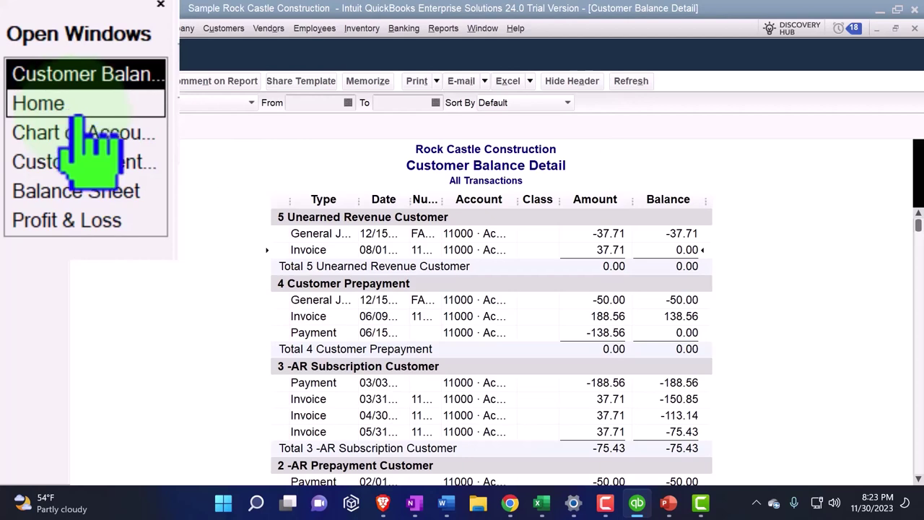
left_click(72, 162)
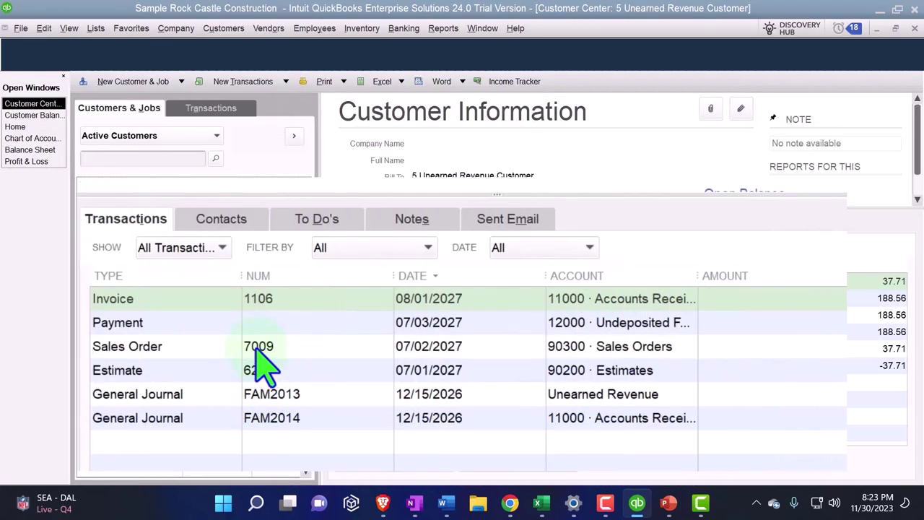
left_click(186, 303)
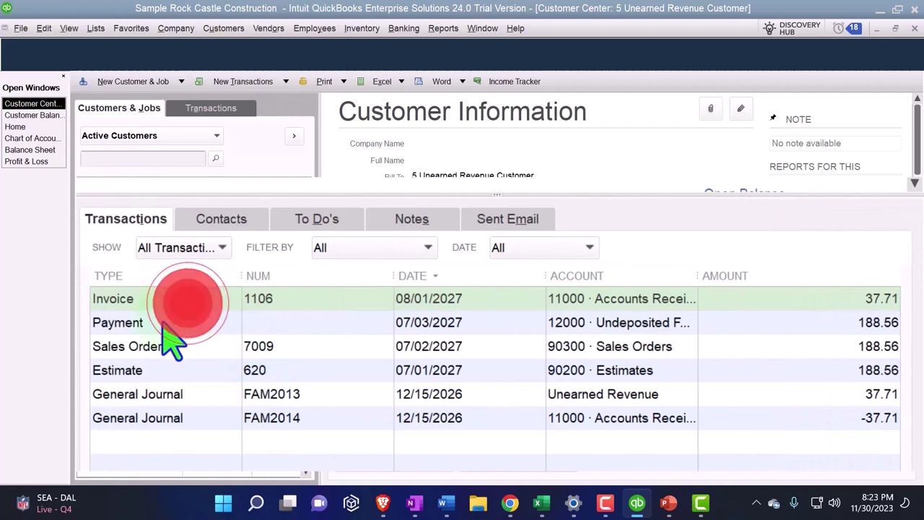
double_click(155, 346)
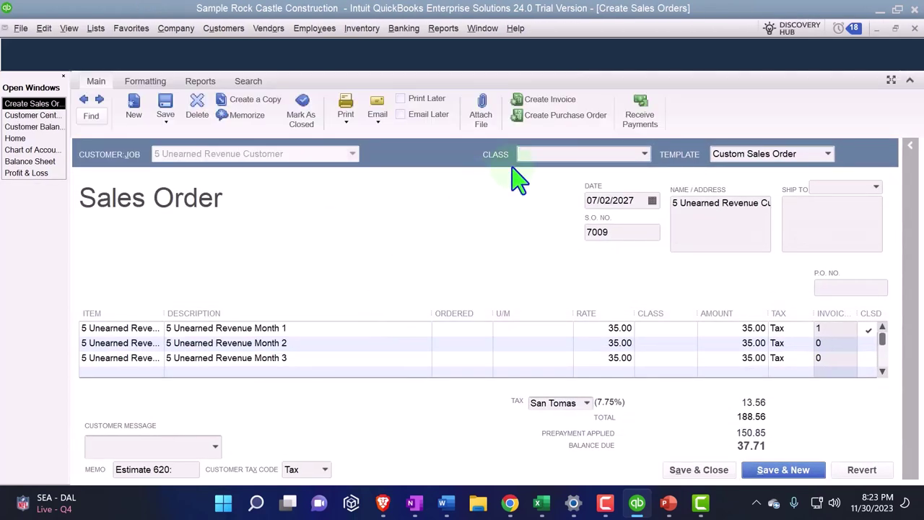
Step: Create an invoice from sales order 7009 for only the Month 2 line, excluding months 3–5
left_click(542, 101)
left_click(124, 180)
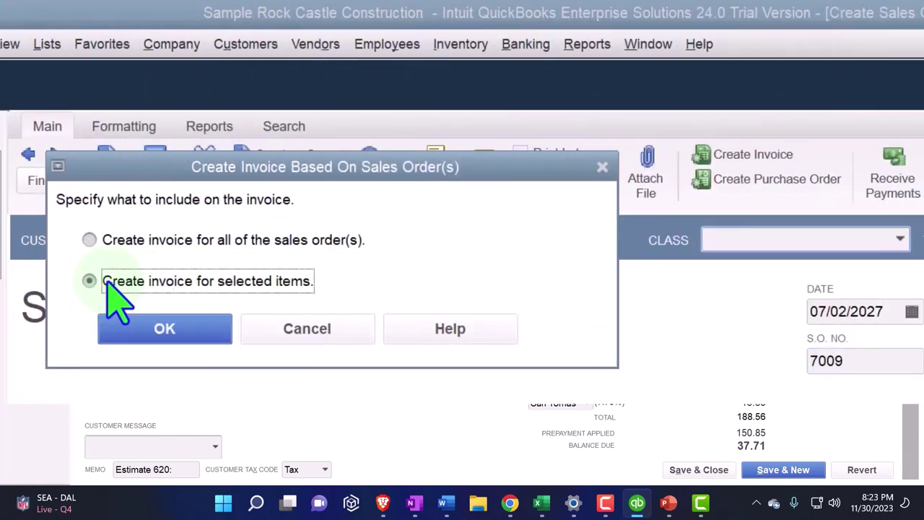
left_click(170, 211)
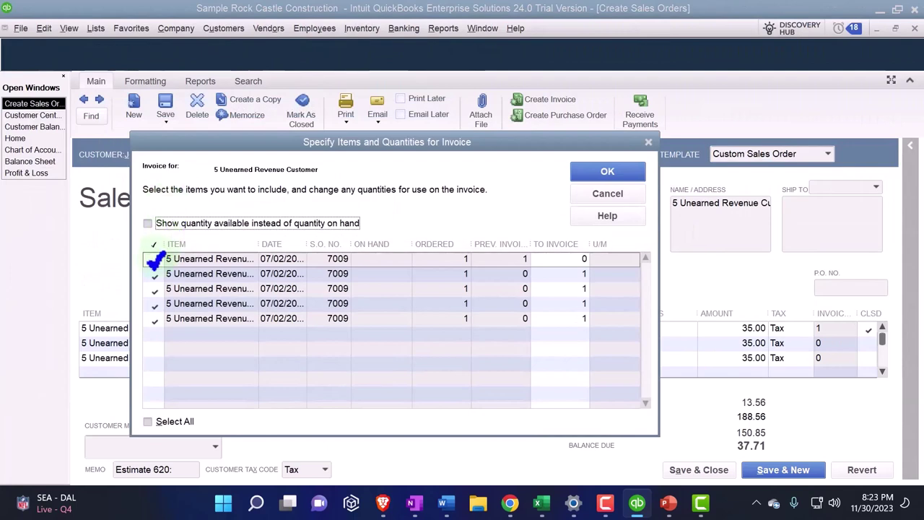
left_click(154, 288)
left_click(154, 304)
left_click(154, 318)
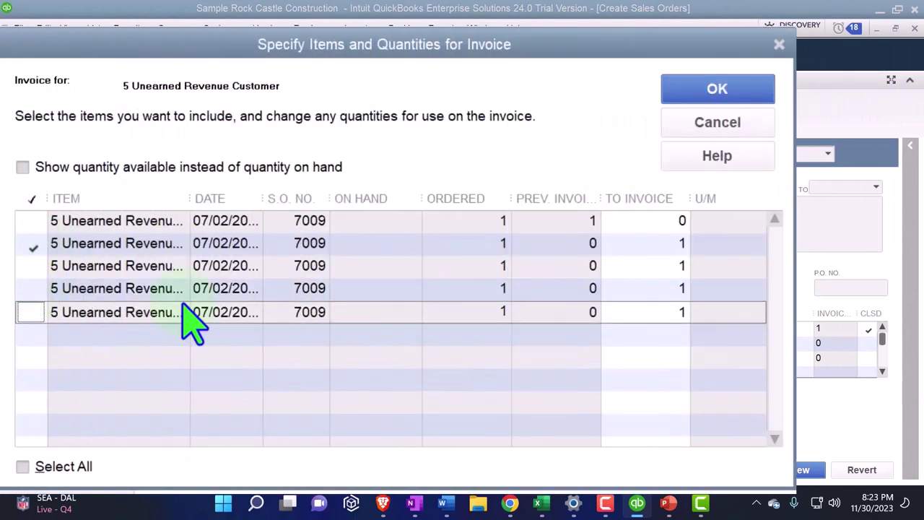
left_click(729, 91)
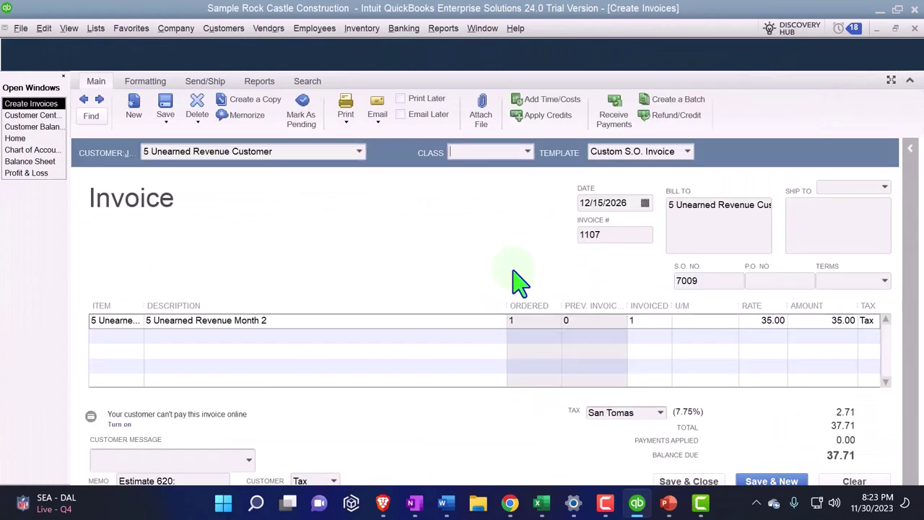
Step: Date invoice 1107 as 09/01/2027 and move to the Excel journal worksheet
type("901")
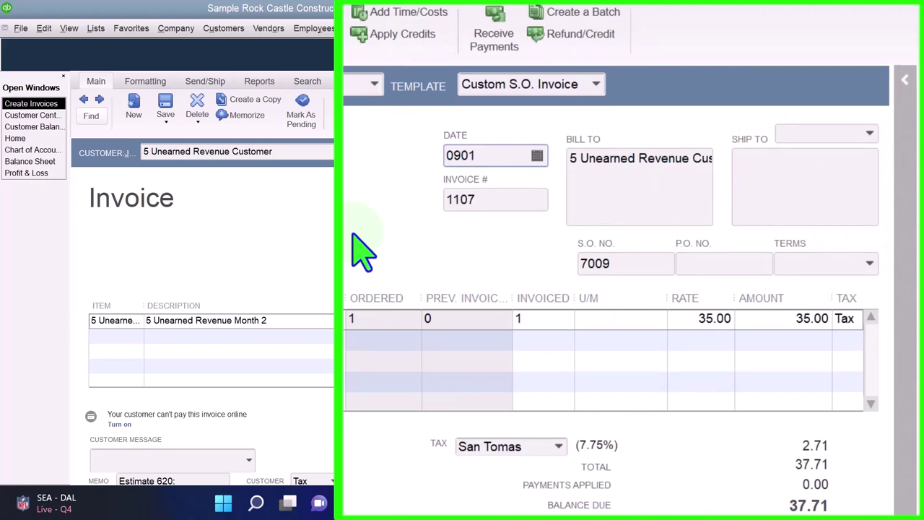
key("Tab")
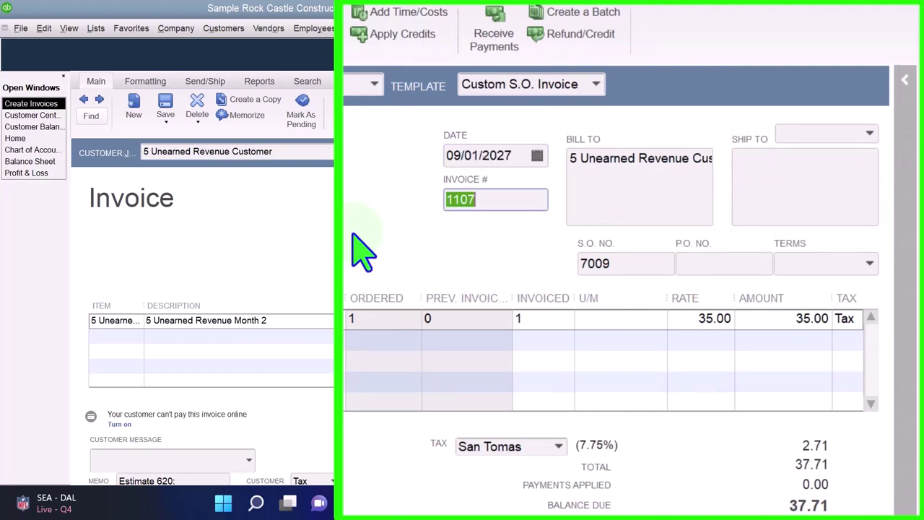
key("Tab")
key("Tab")
key("Tab")
key("Tab")
key("Tab")
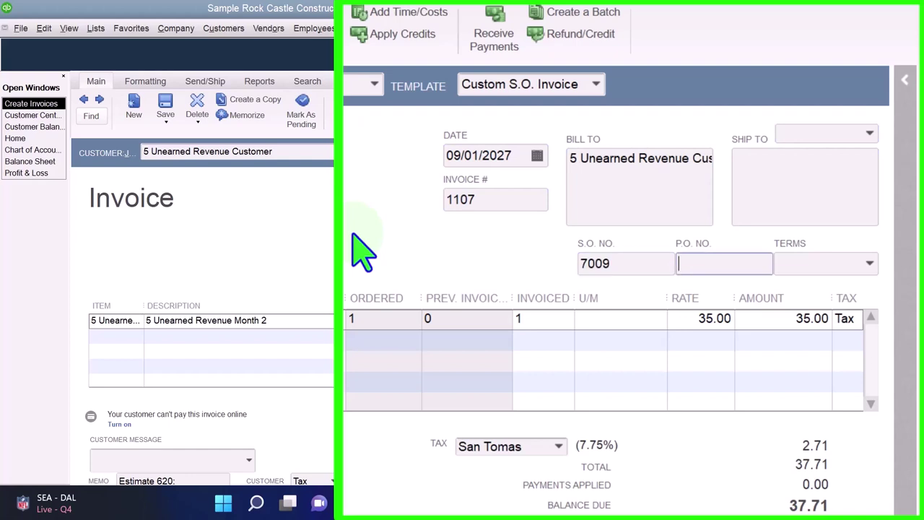
key("Tab")
key("Tab")
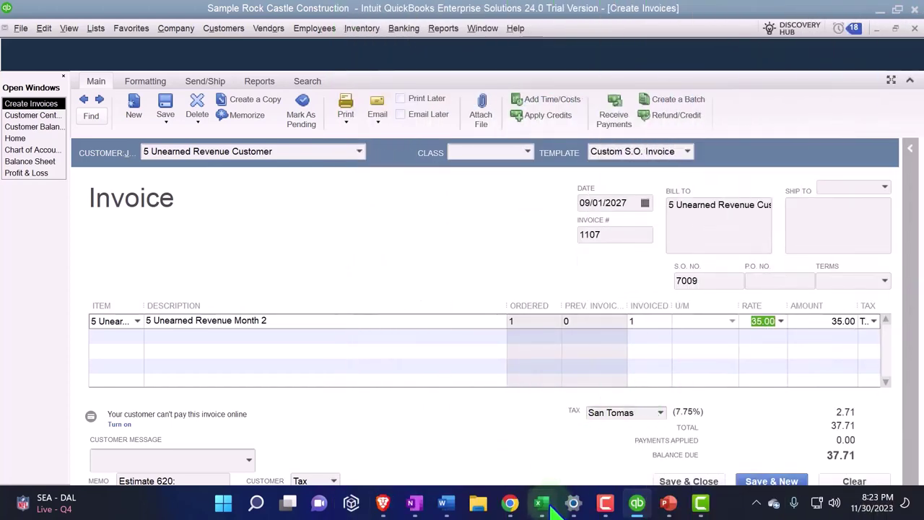
left_click(543, 503)
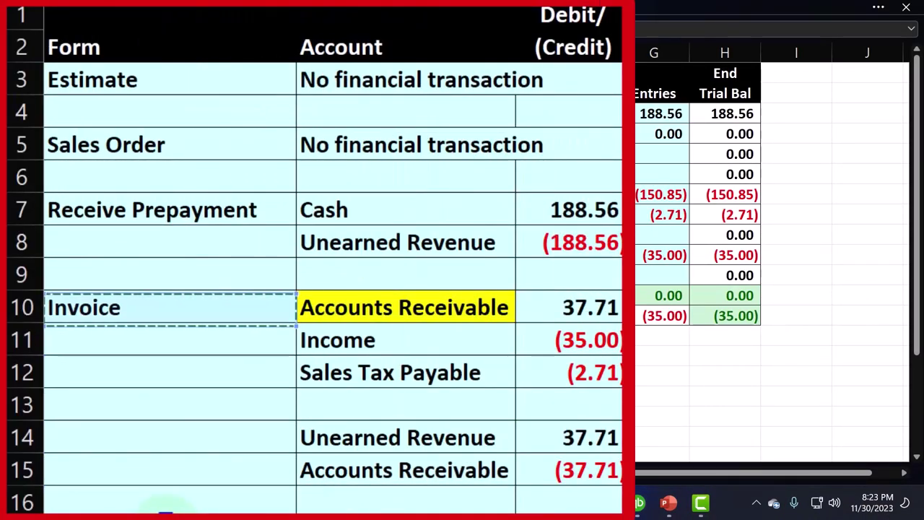
Step: Change cell A10's label from 'Invoice' to 'Invoice month 1'
left_click(196, 307)
double_click(196, 307)
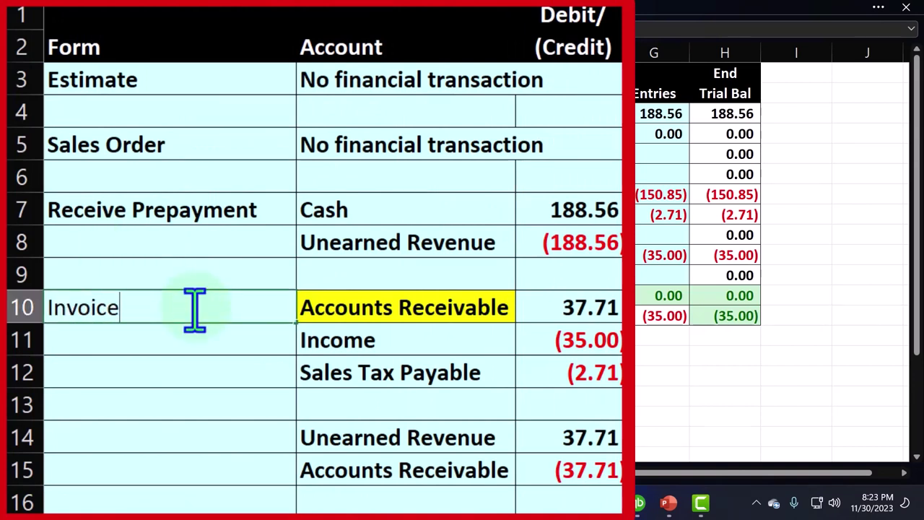
type("mont")
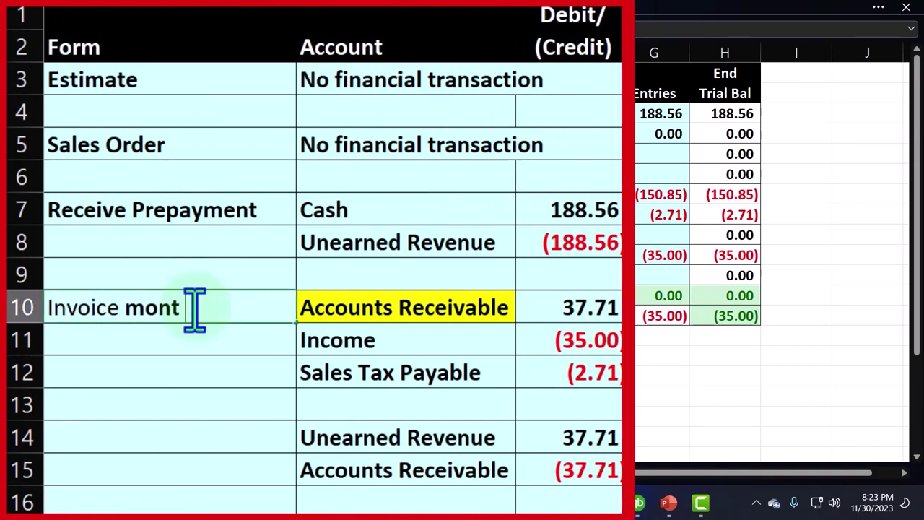
key("BackSpace")
type("th 1")
key("Return")
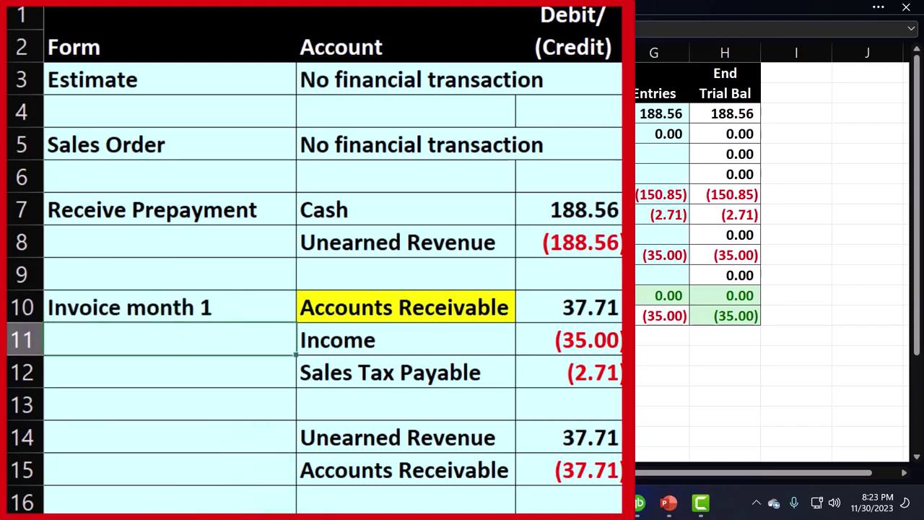
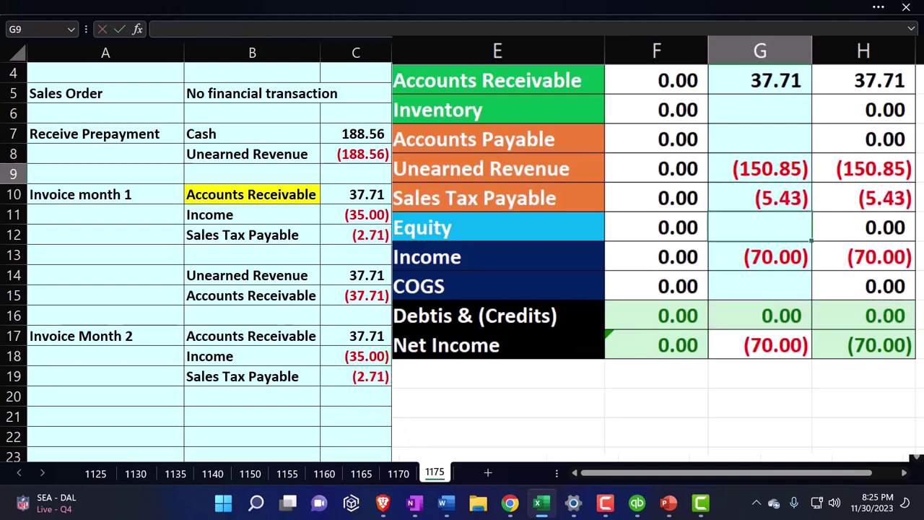
Step: Link B21 to the Unearned Revenue account label with a + reference formula
scroll(570, 431, "up", 1)
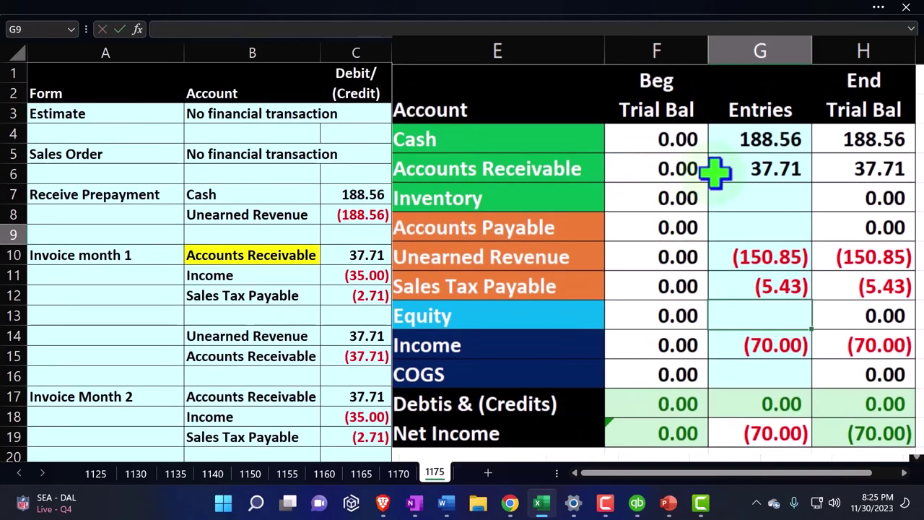
scroll(671, 241, "down", 3)
left_click(271, 418)
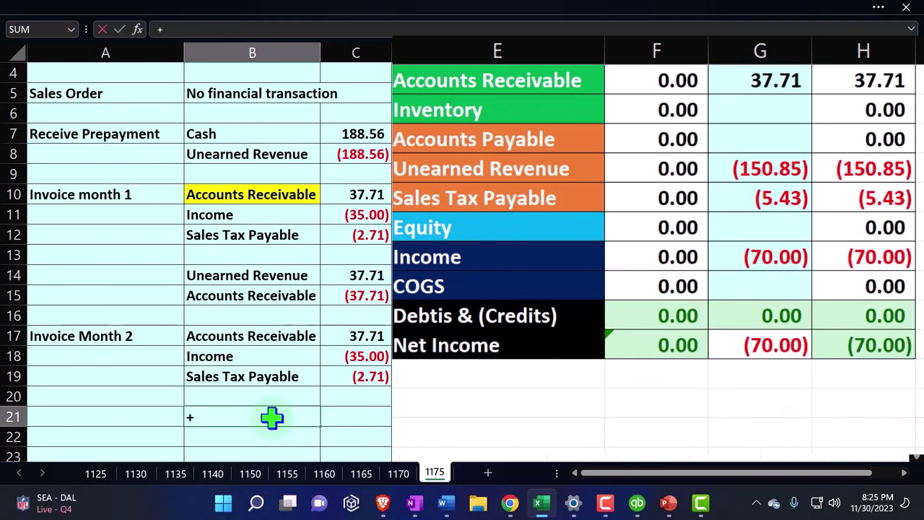
type("+")
key("Right")
key("Right")
key("Up")
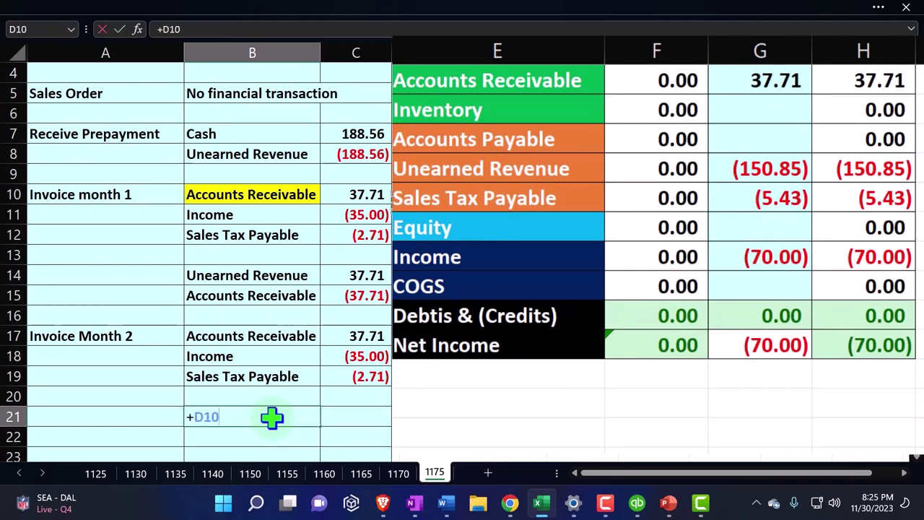
key("Right")
key("Up")
key("Up")
key("Up")
key("Down")
key("Up")
key("Return")
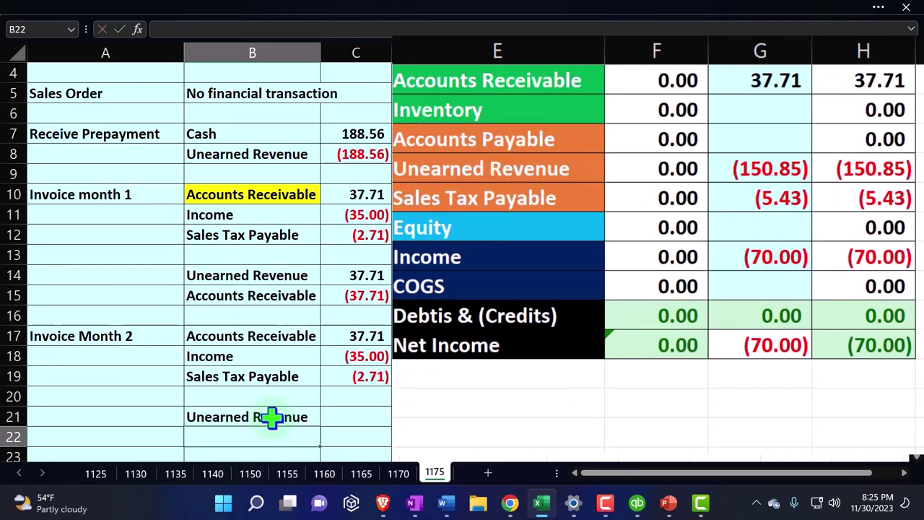
Step: Link B22 to the Accounts Receivable account label with a + reference formula
type("+")
key("Up")
key("Up")
key("Up")
key("Up")
key("Up")
key("Up")
key("Up")
key("Up")
key("Up")
key("Up")
key("Up")
key("Up")
key("Up")
key("Up")
key("Up")
key("Right")
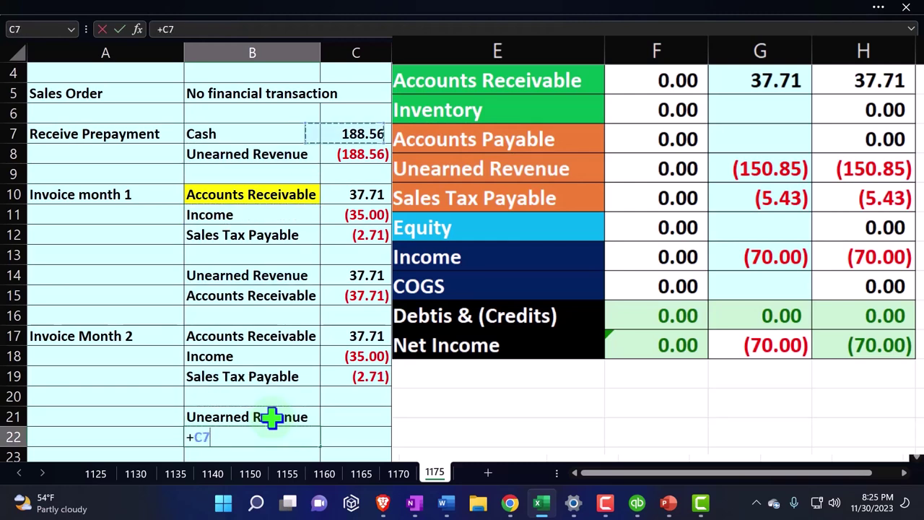
key("Right")
key("Up")
key("Up")
key("Up")
key("Right")
key("Return")
key("Up")
key("Right")
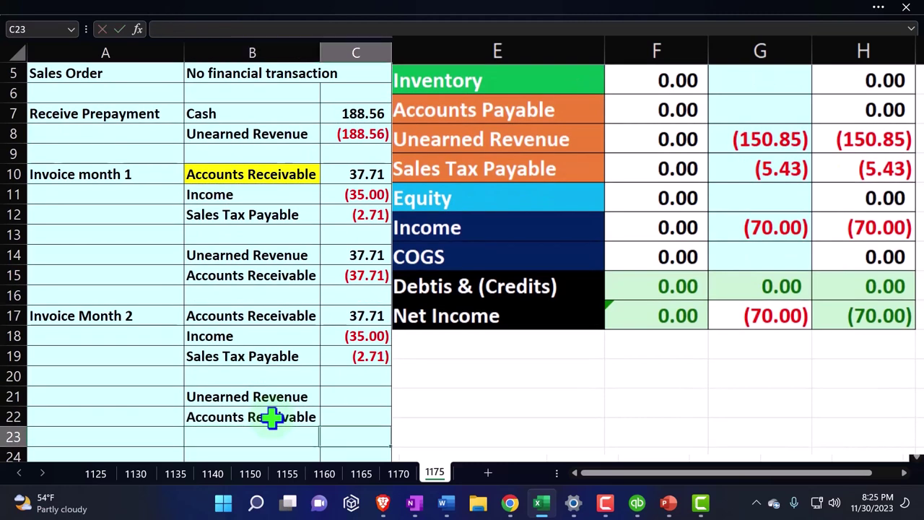
key("Up")
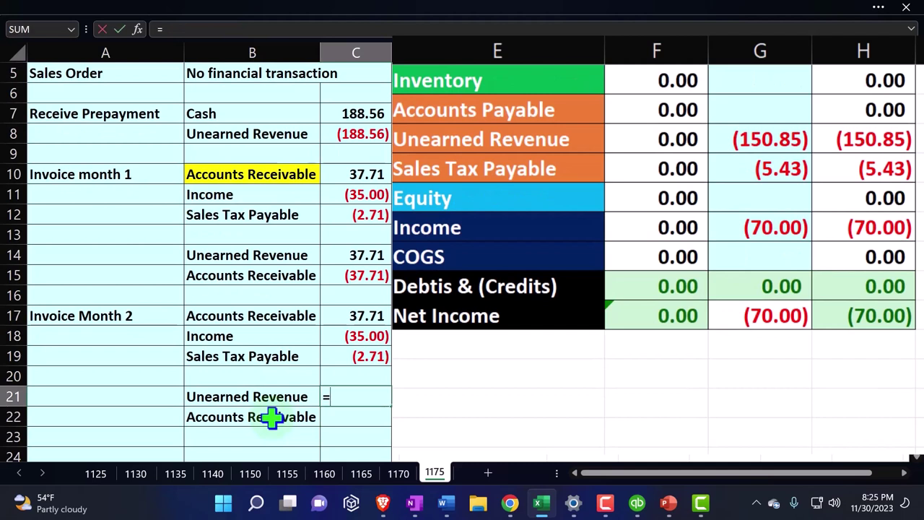
Step: Set C21 to =C17 for the 37.71 debit and C22 to =-C21 for the (37.71) credit
type("=")
key("Up")
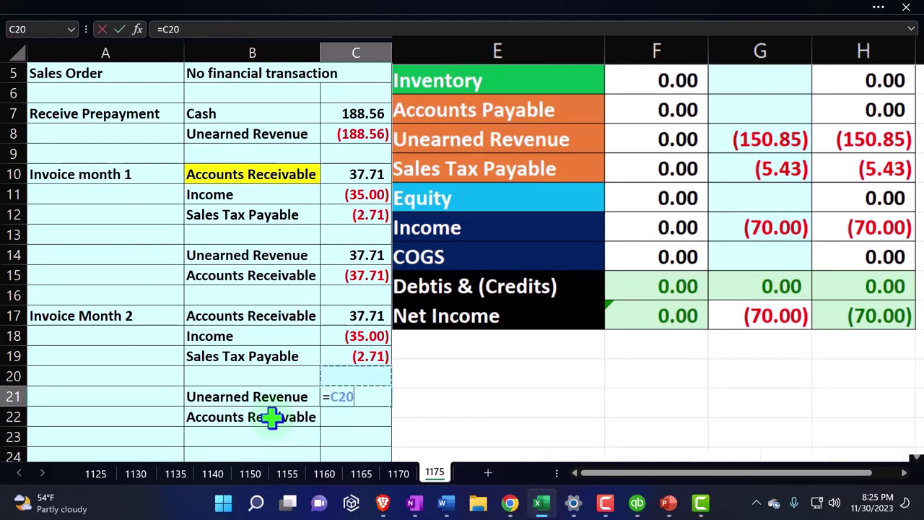
key("Up")
key("Up")
key("Up")
key("Return")
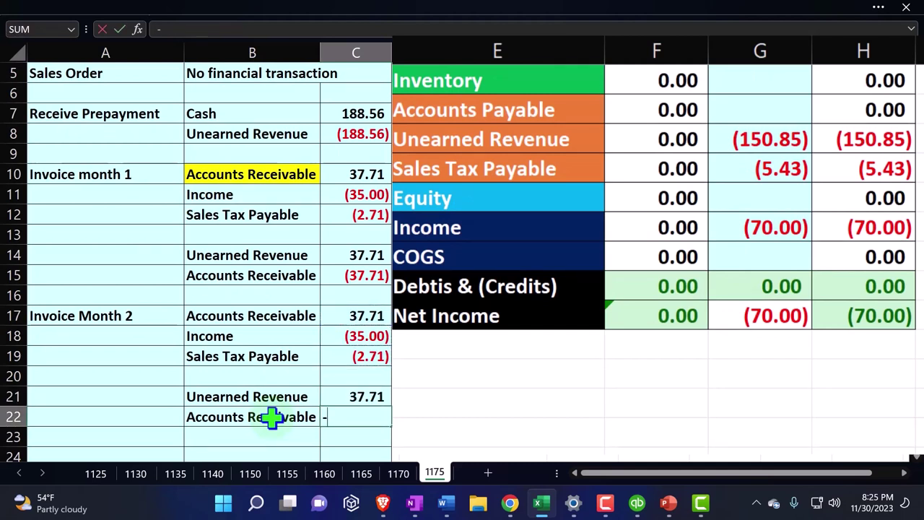
type("-")
key("Up")
key("Return")
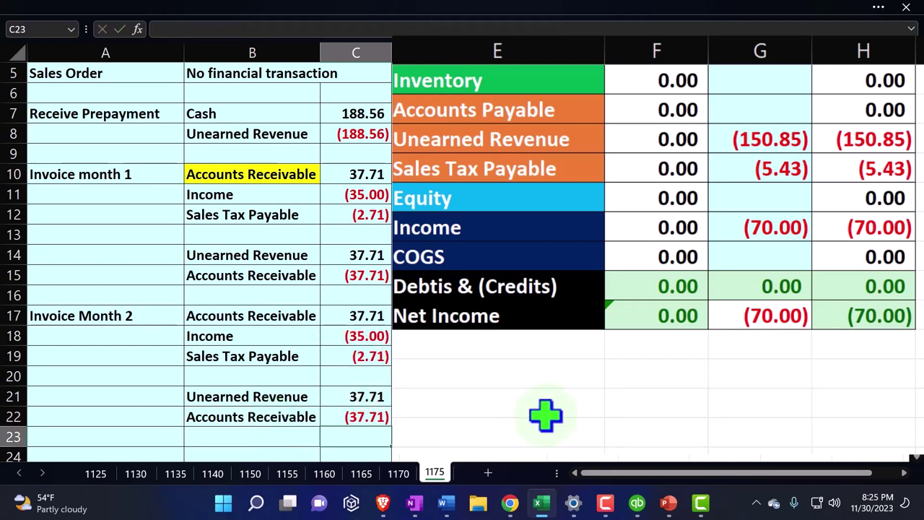
Step: Add C21 to the Unearned Revenue total in G8, making it (113.14)
double_click(771, 150)
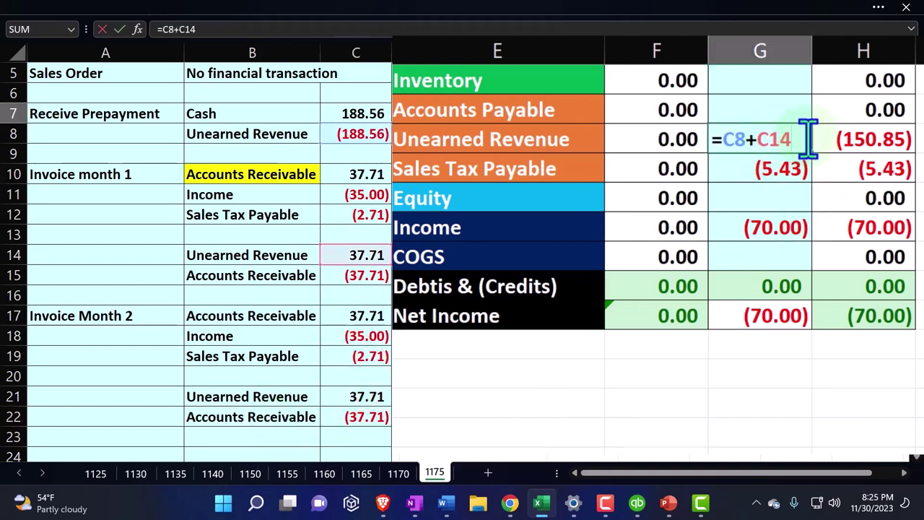
type("+")
left_click(375, 403)
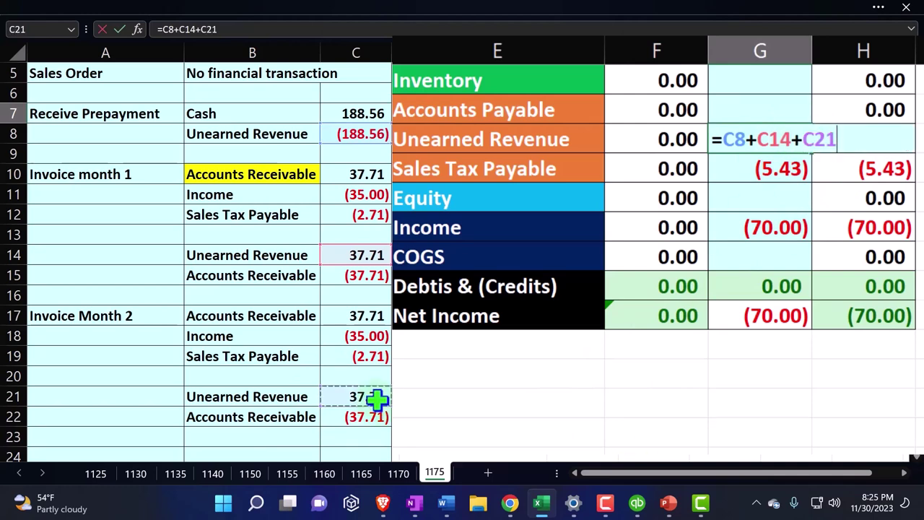
key("Return")
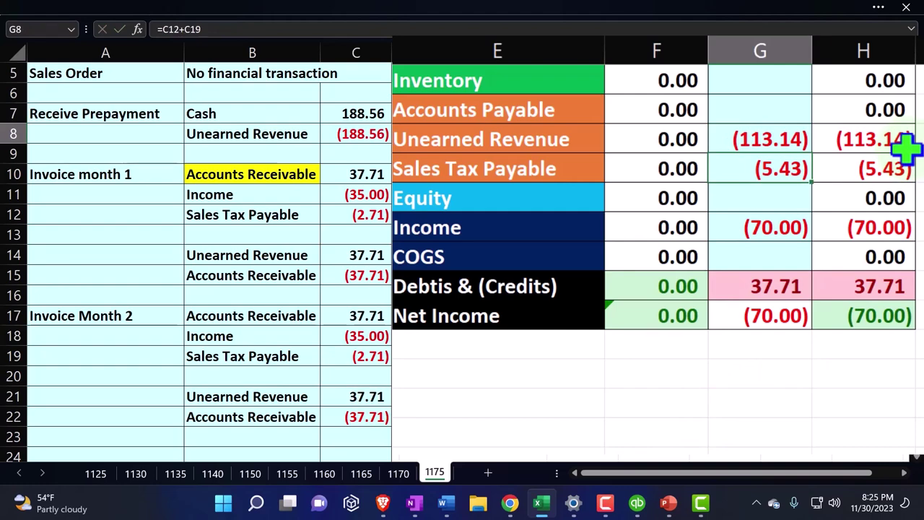
Step: Add C22 to the Accounts Receivable total in G5, bringing it to 0.00
scroll(906, 148, "up", 2)
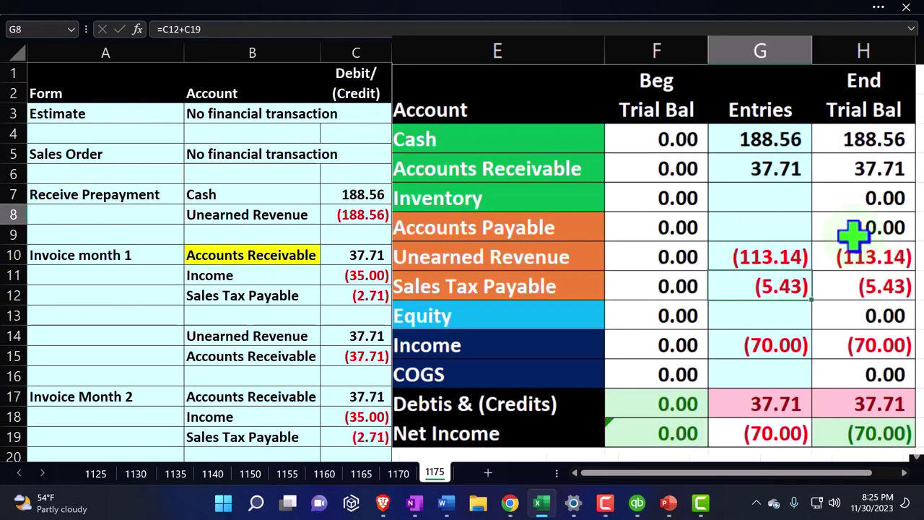
double_click(781, 169)
type("+")
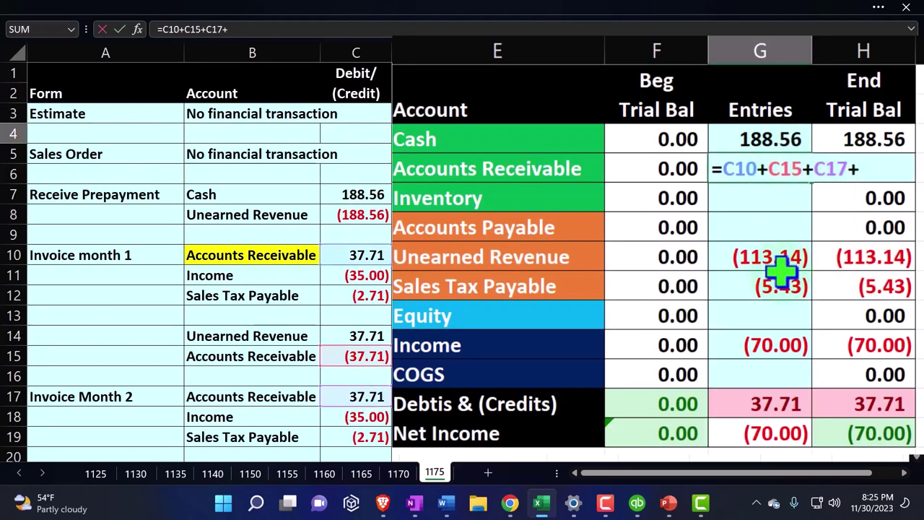
scroll(780, 268, "down", 2)
left_click(367, 374)
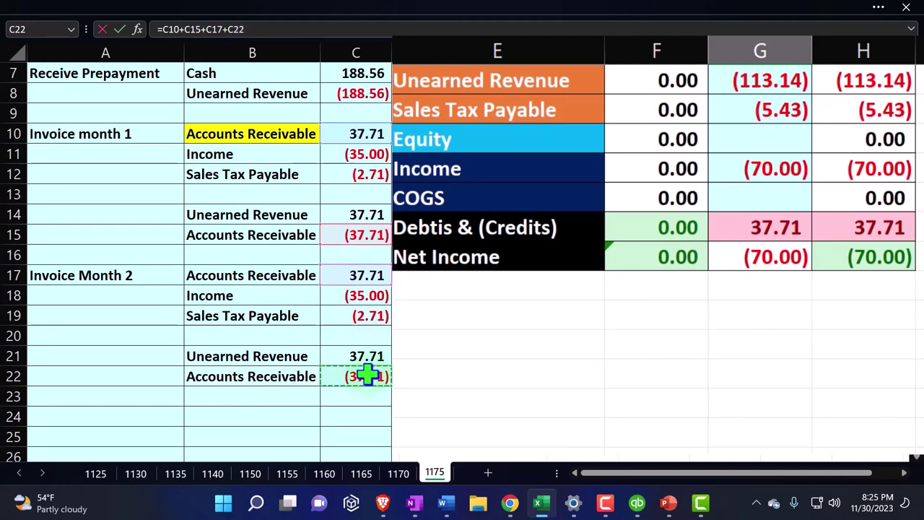
key("Return")
scroll(367, 375, "up", 2)
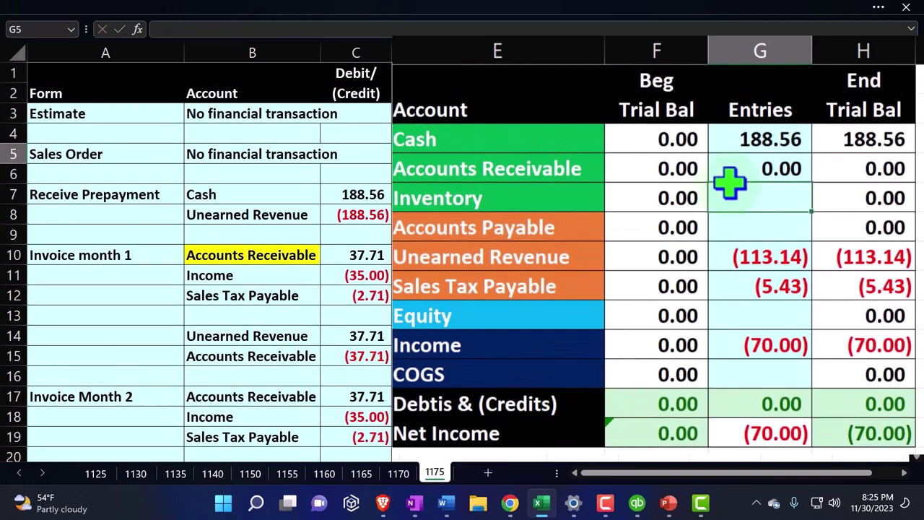
left_click(549, 167)
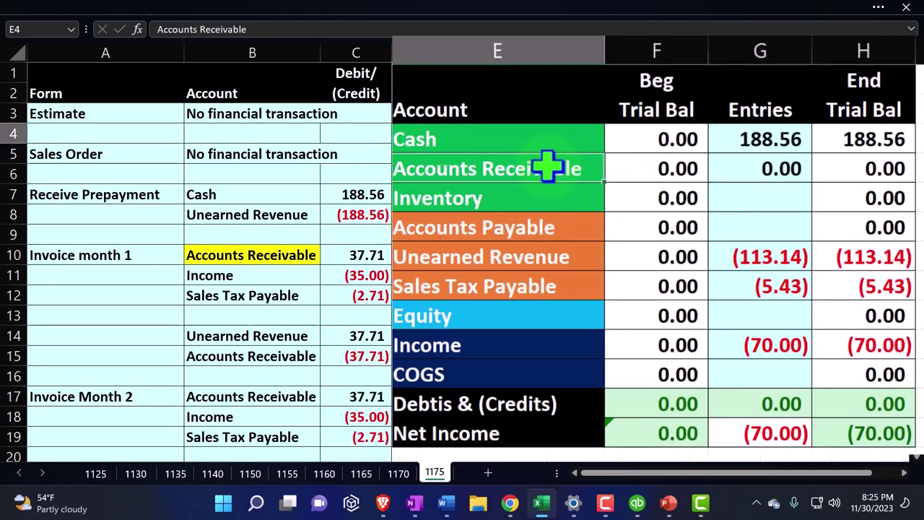
scroll(578, 359, "down", 1)
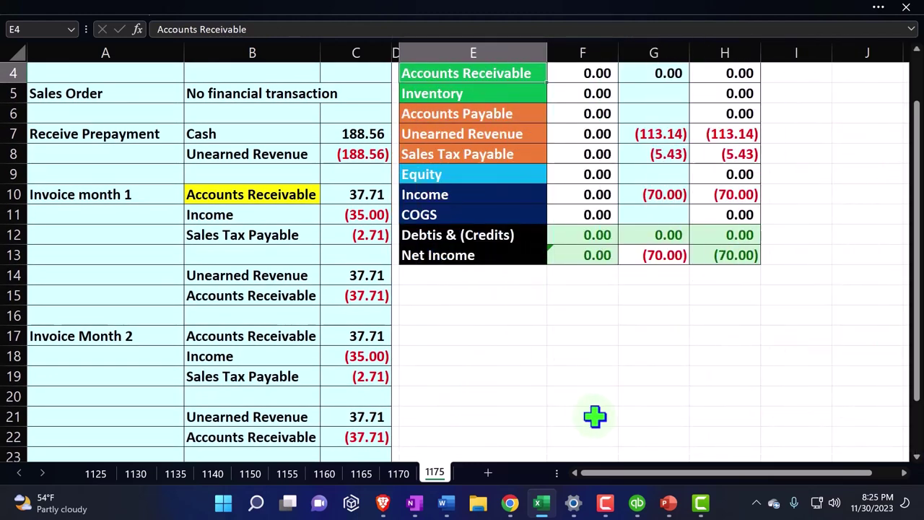
left_click(637, 502)
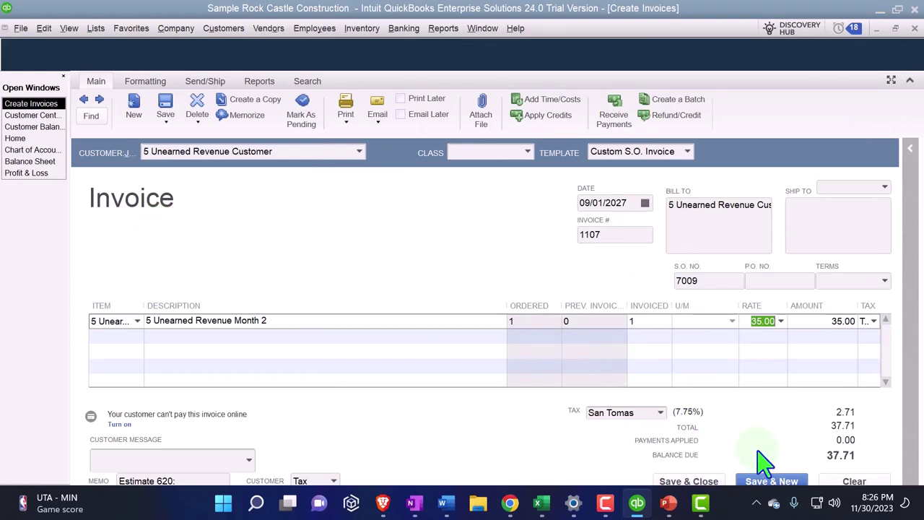
Step: Save invoice 1107 with 37.71 of the customer's prepayment credit applied, accepting the journal entry warning
left_click(711, 482)
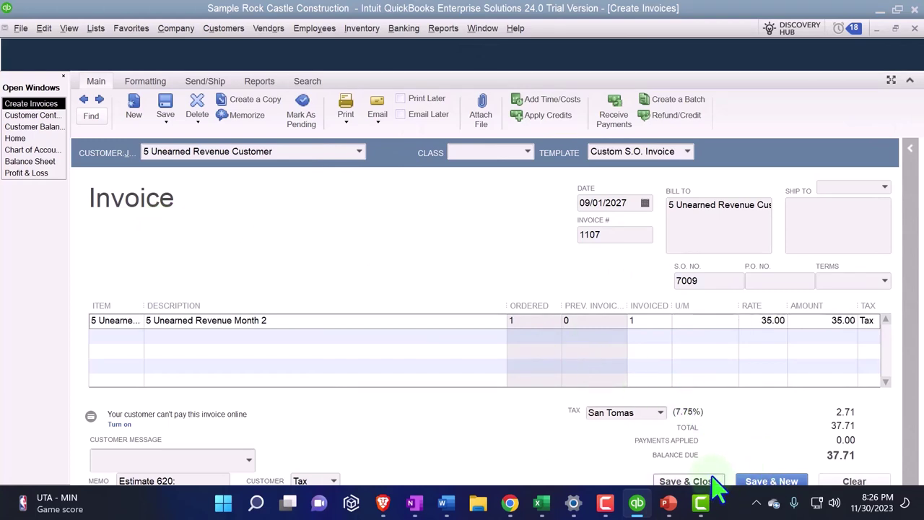
left_click(438, 178)
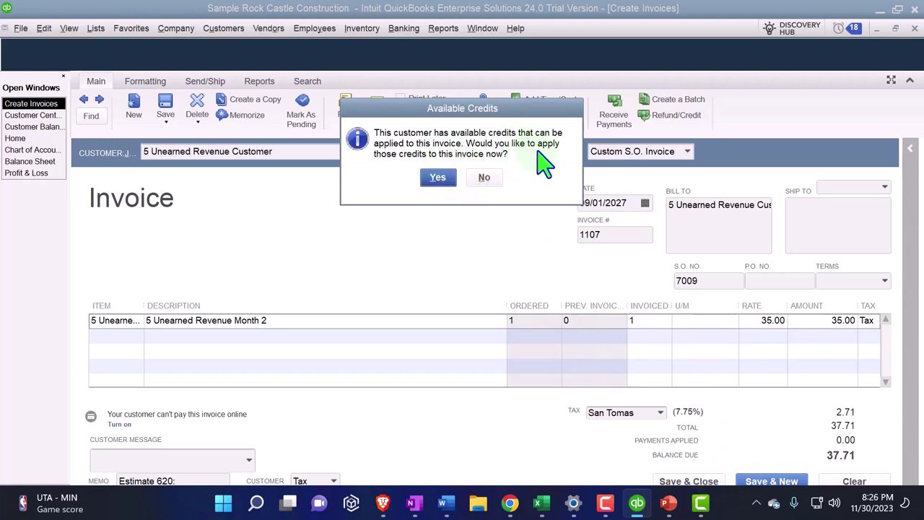
left_click(438, 180)
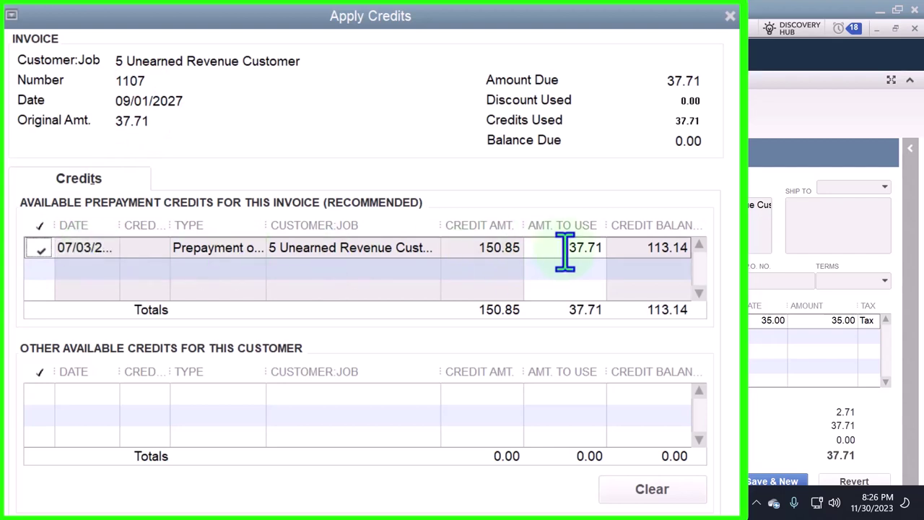
left_click(300, 487)
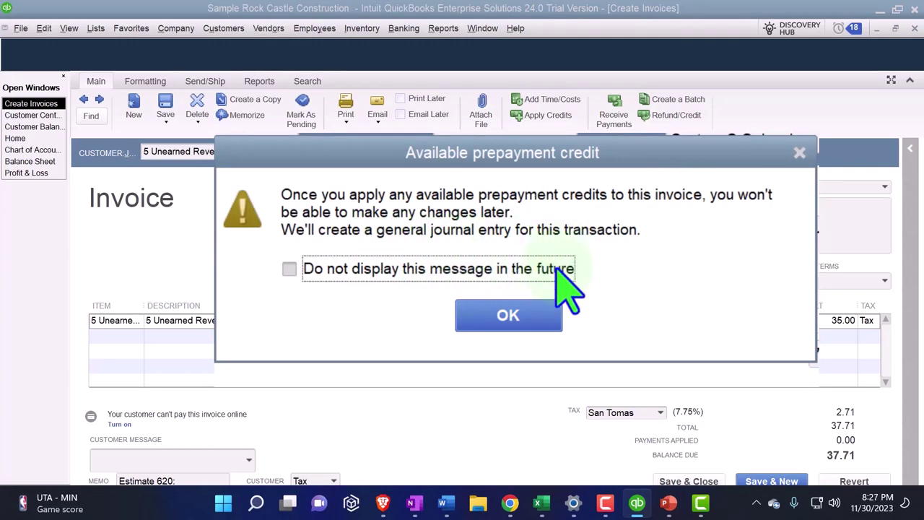
left_click(481, 312)
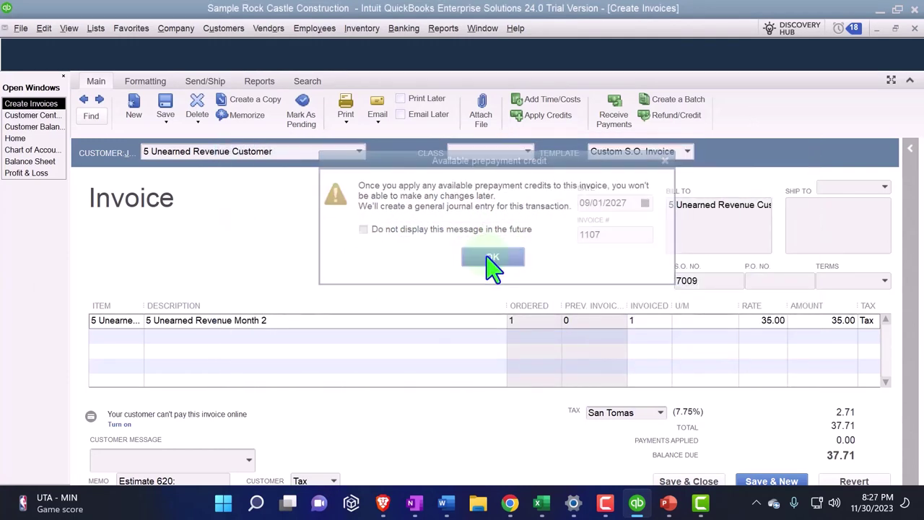
key("Escape")
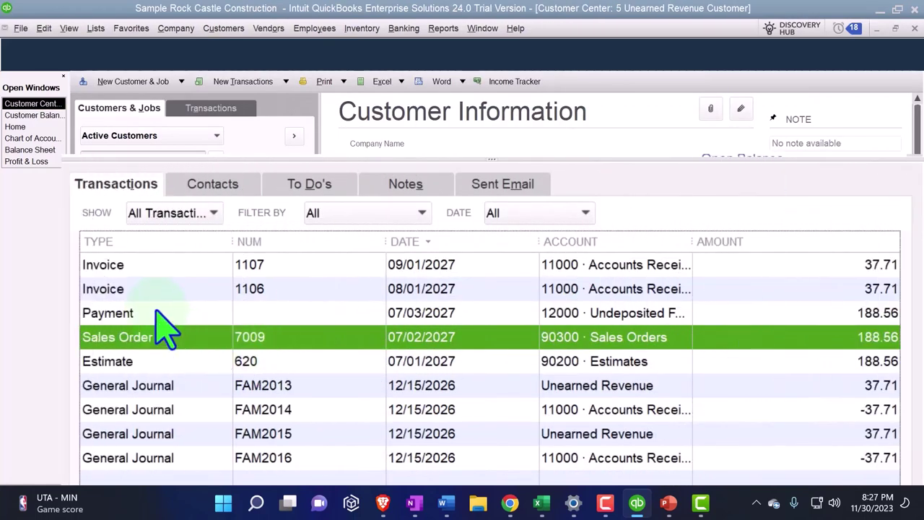
Step: Confirm invoice 1107 is PAID with 0.00 due, then show the December 31, 2027 Balance Sheet
double_click(386, 275)
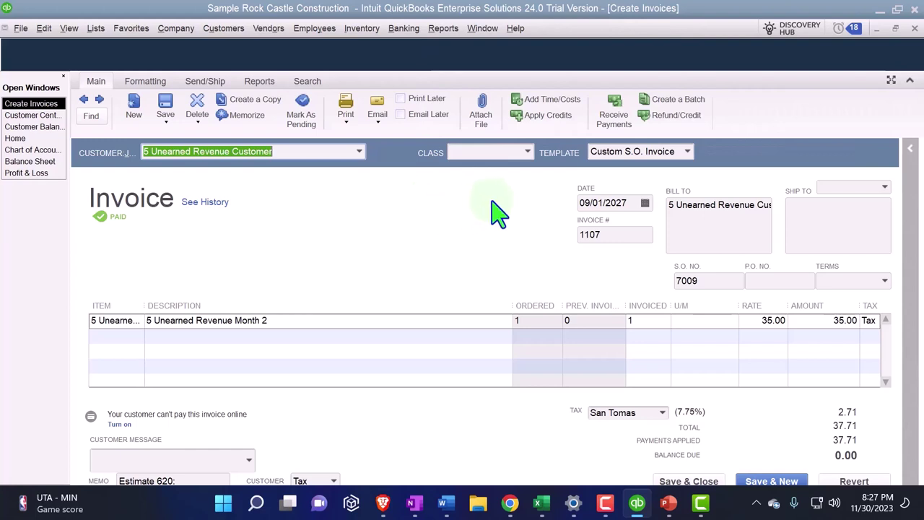
left_click(914, 30)
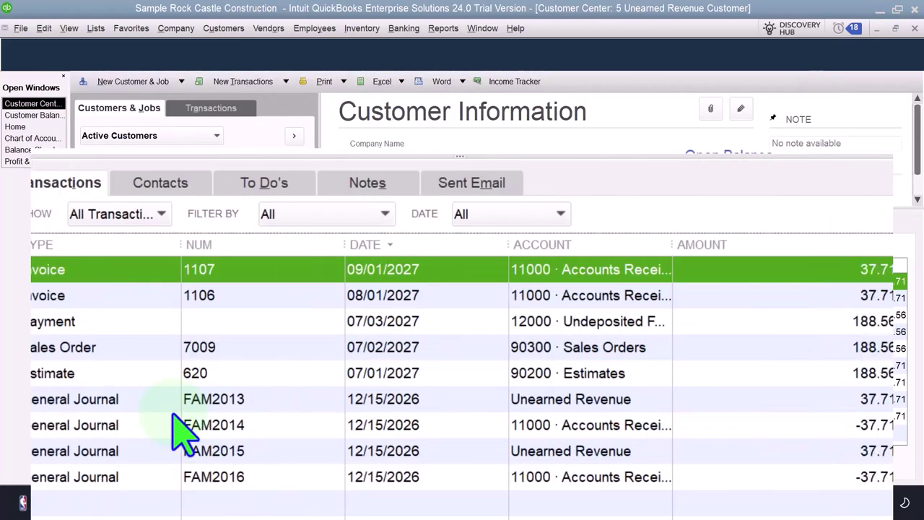
left_click(187, 326)
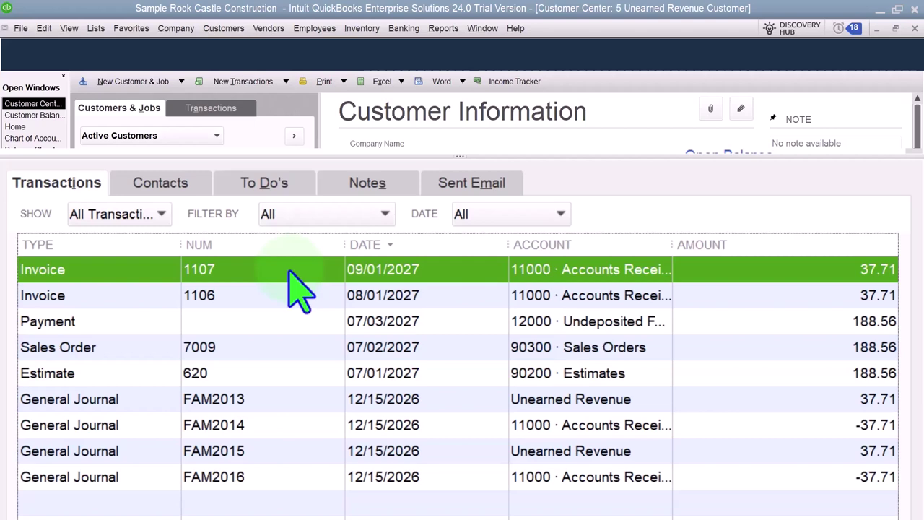
left_click(32, 150)
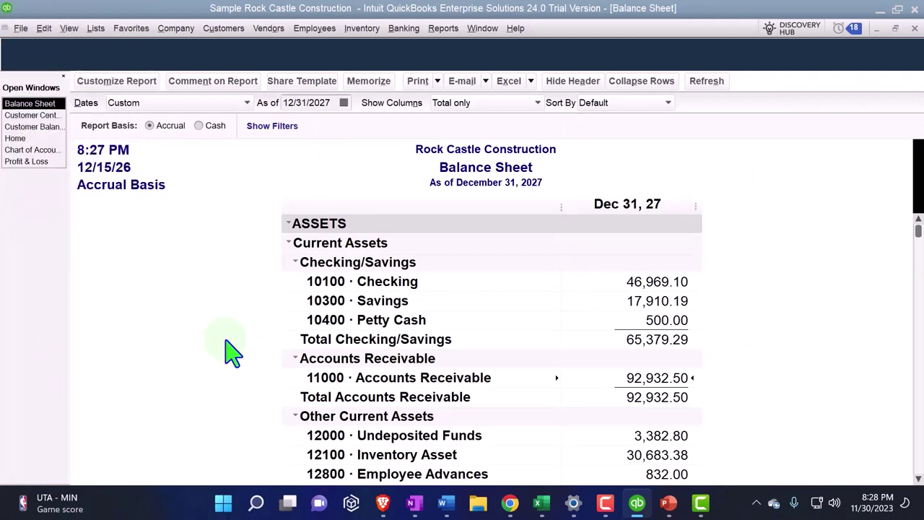
double_click(657, 377)
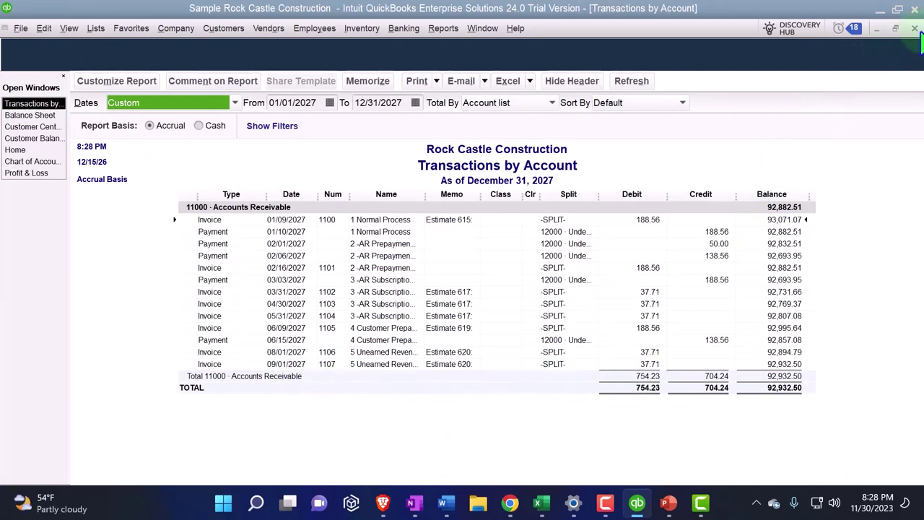
left_click(915, 28)
left_click(36, 163)
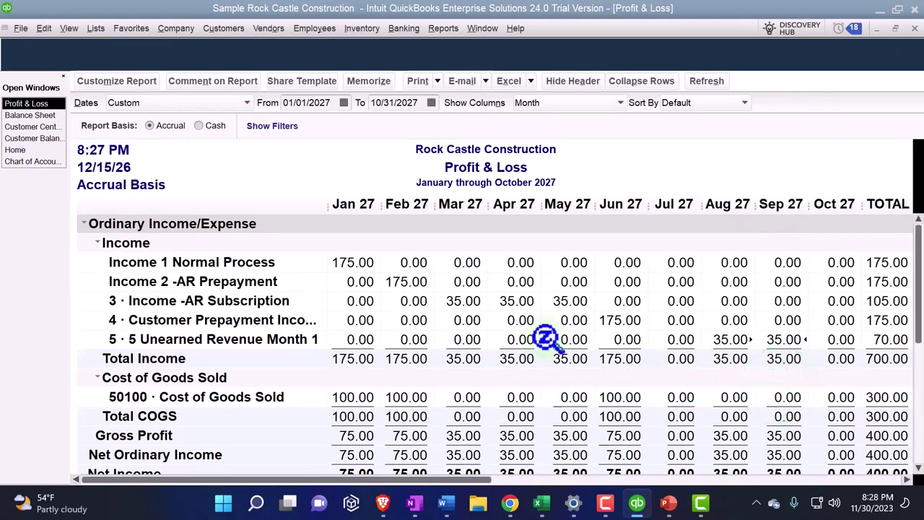
left_click(26, 117)
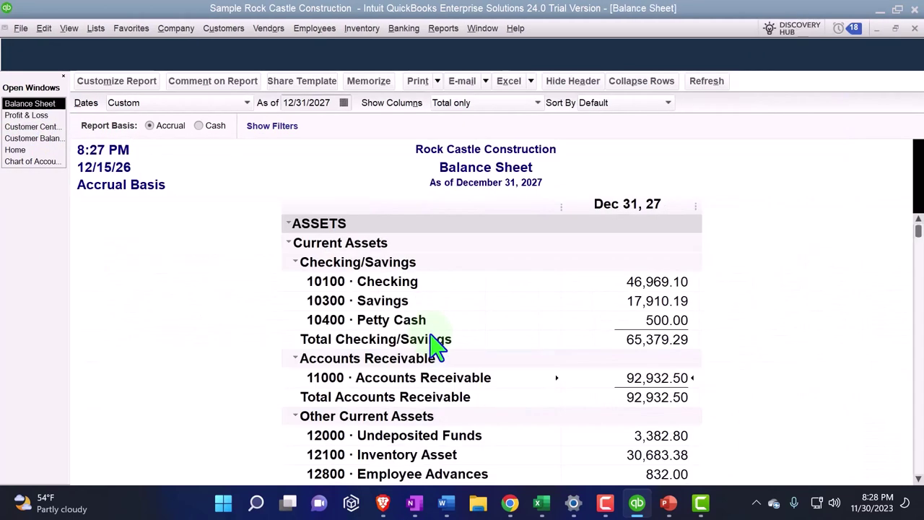
scroll(433, 346, "down", 7)
scroll(433, 346, "down", 8)
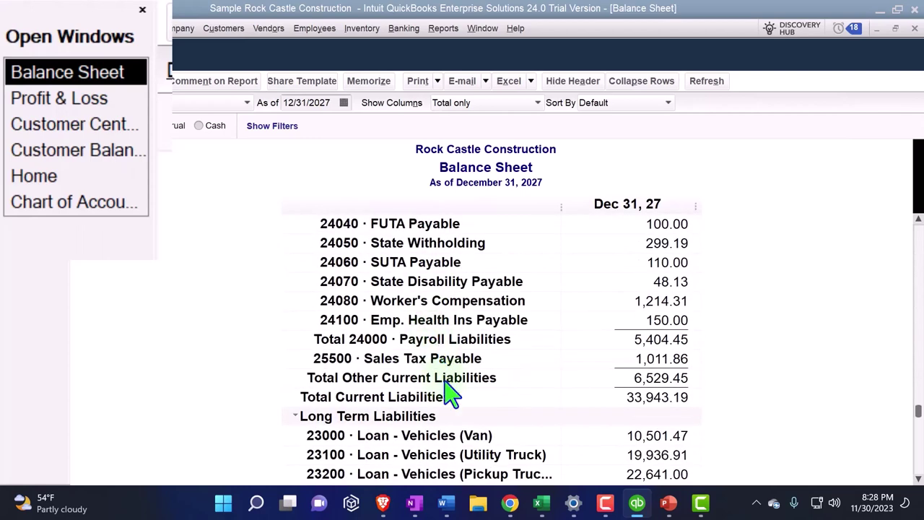
double_click(652, 358)
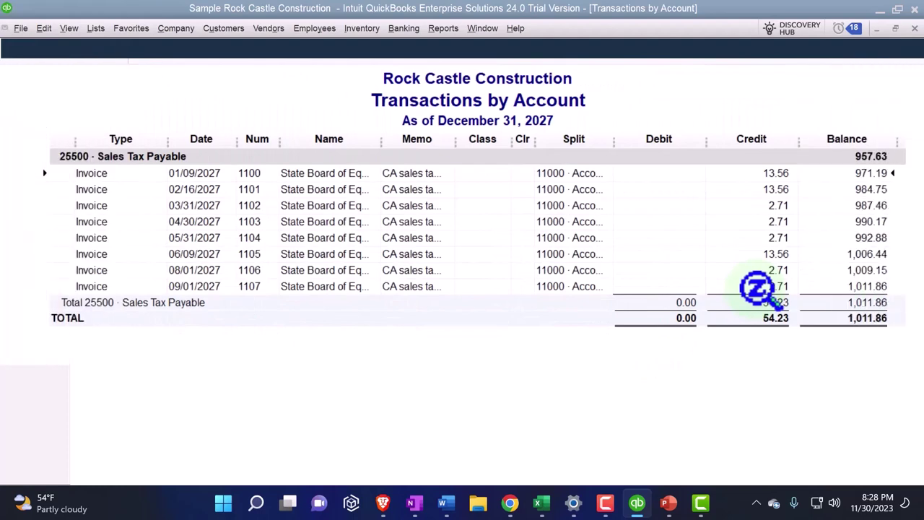
left_click(915, 29)
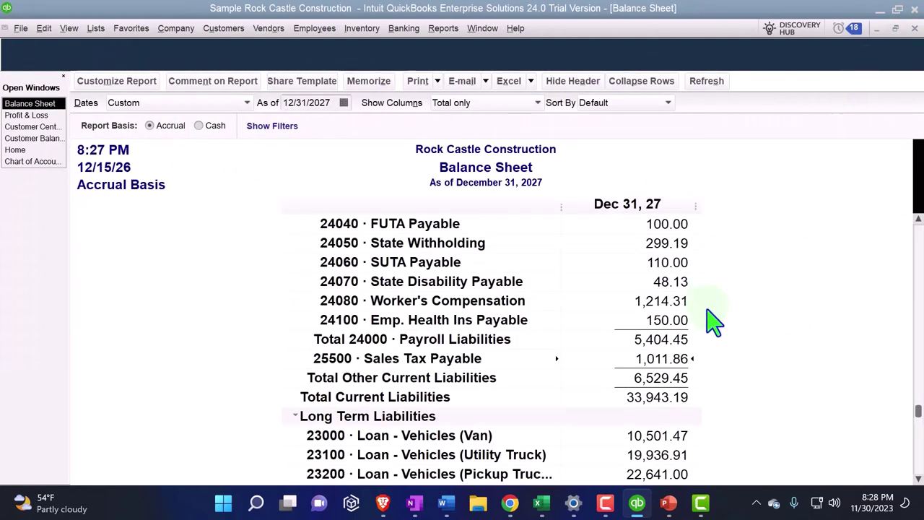
scroll(712, 319, "down", 5)
left_click(541, 505)
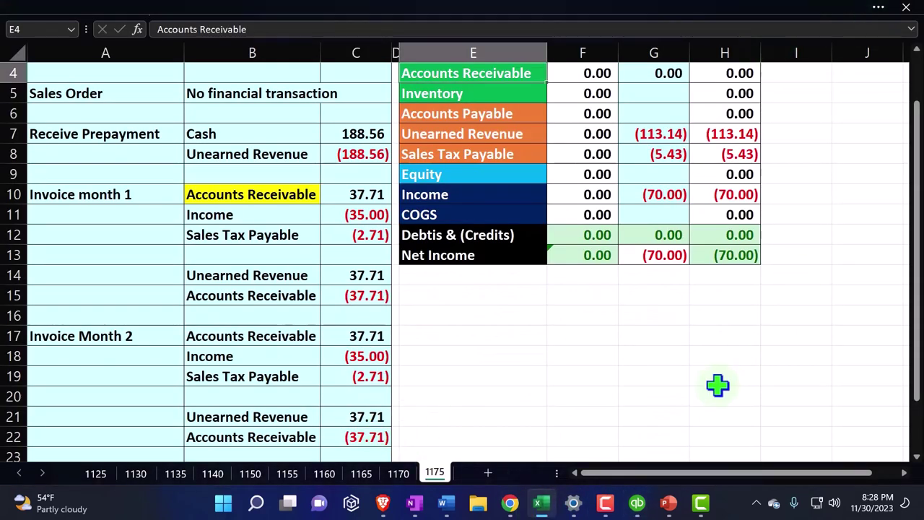
left_click(542, 499)
scroll(527, 415, "down", 2)
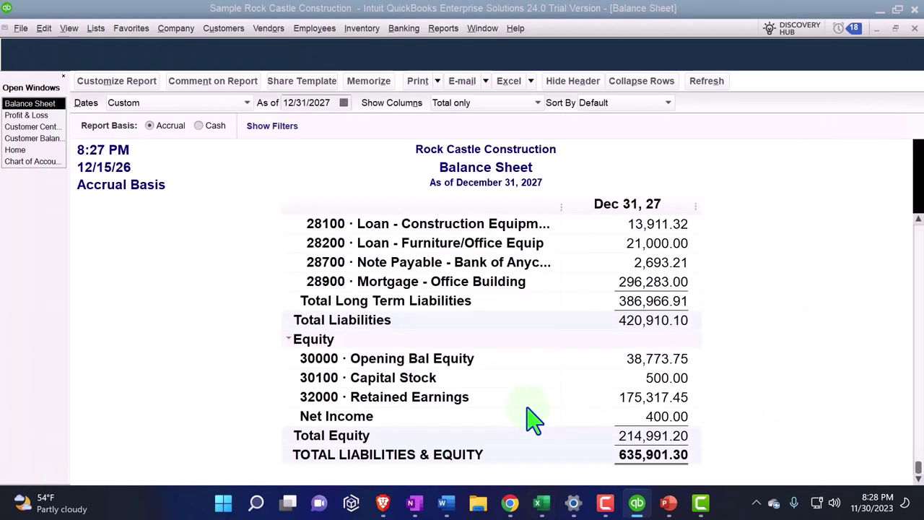
scroll(533, 419, "up", 4)
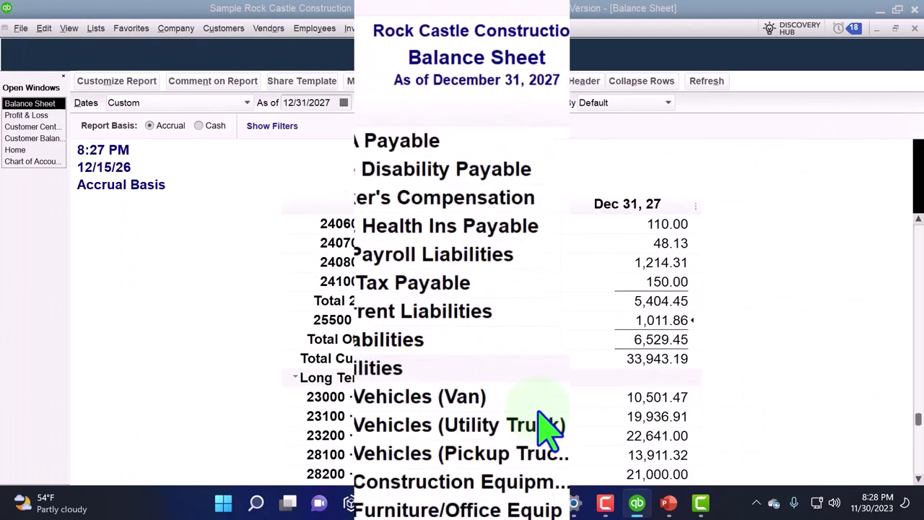
scroll(547, 429, "up", 1)
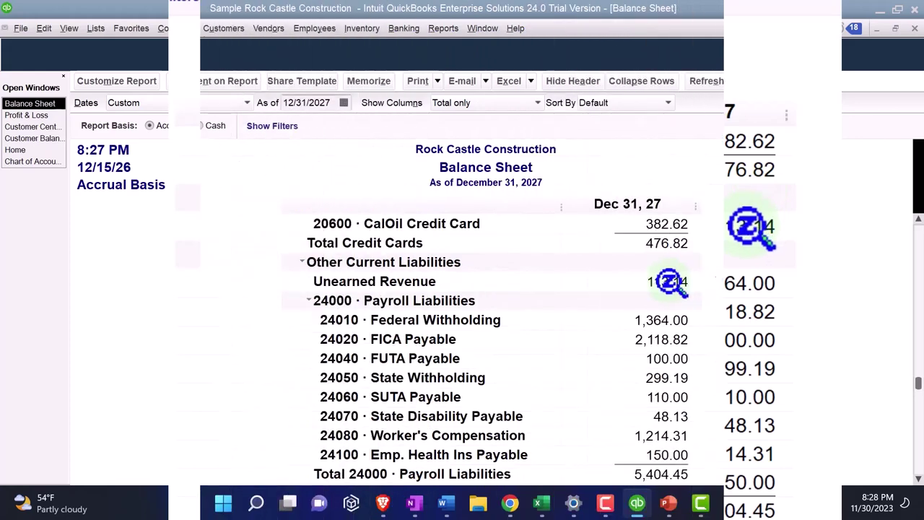
Step: QuickZoom into Unearned Revenue from 01/01/2026 and open the invoice 1107 General Journal entry
double_click(776, 281)
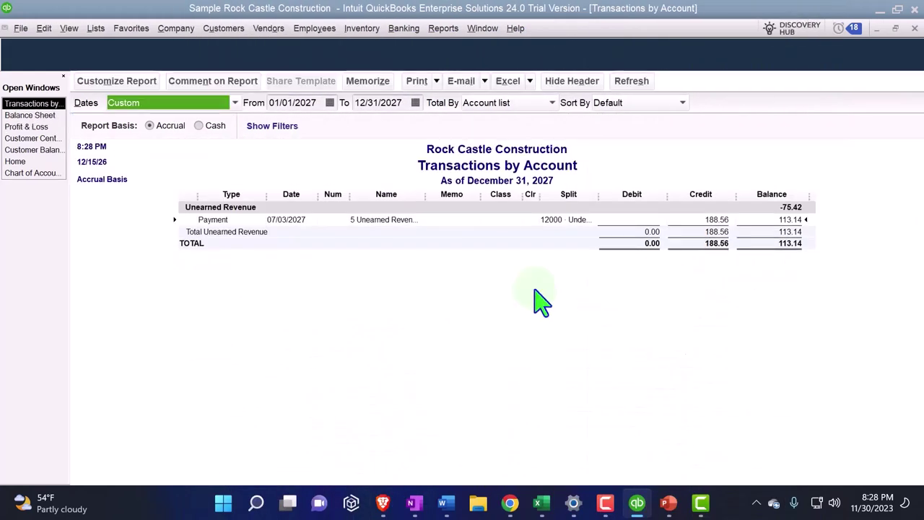
left_click(317, 102)
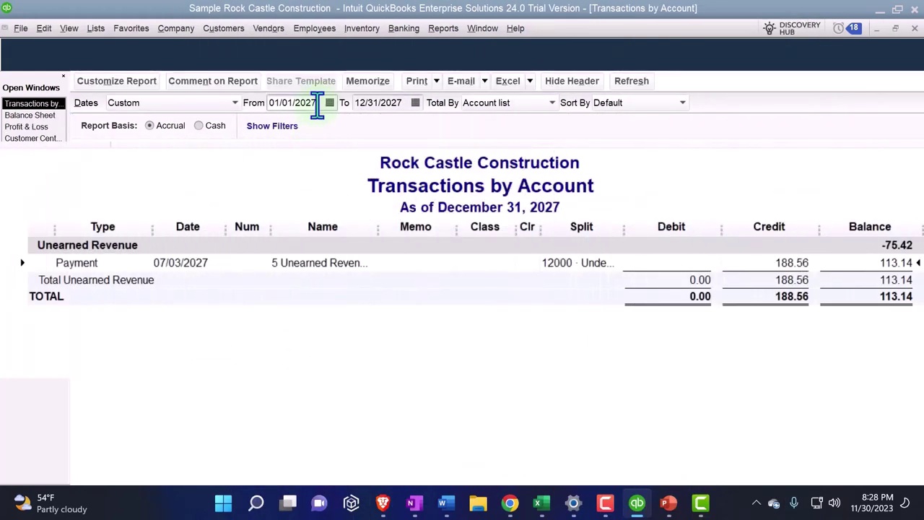
key("BackSpace")
type("6")
key("Tab")
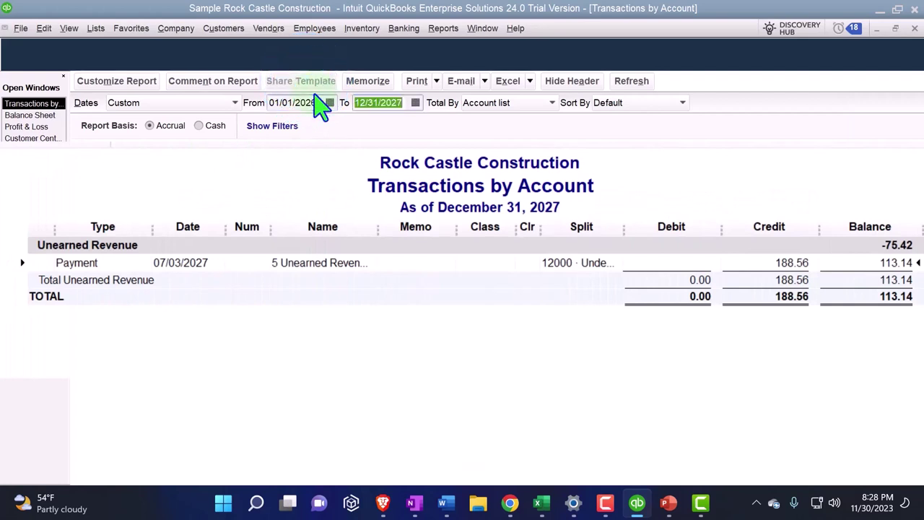
key("Tab")
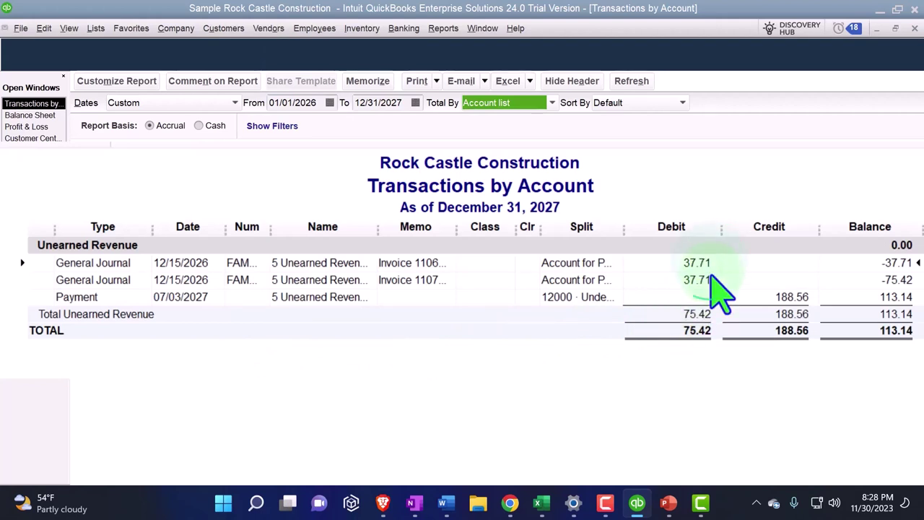
double_click(209, 263)
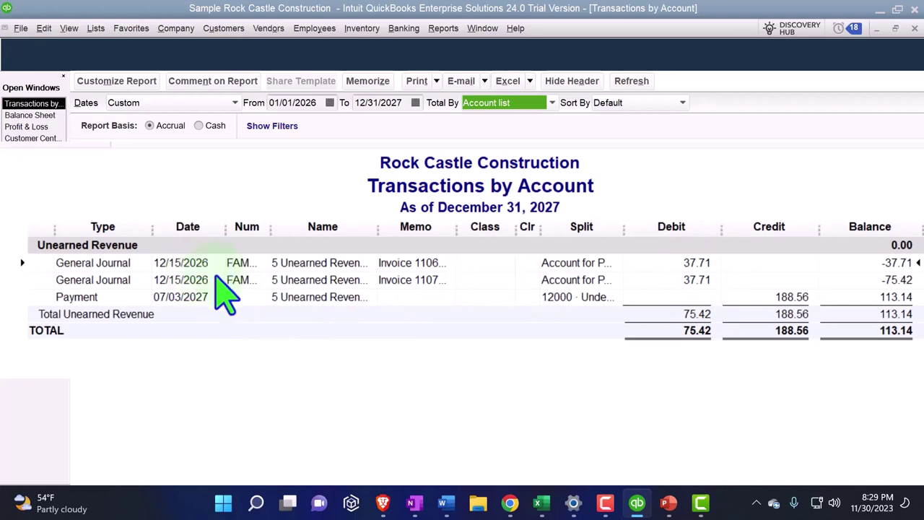
double_click(216, 280)
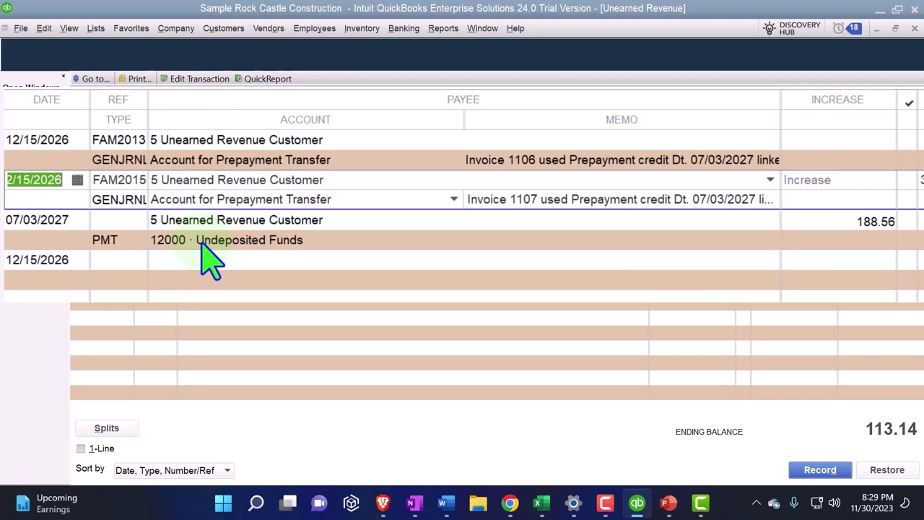
Step: Change the FAM2015 journal entry date to 09/01/2027 and record it
type("027")
key("Tab")
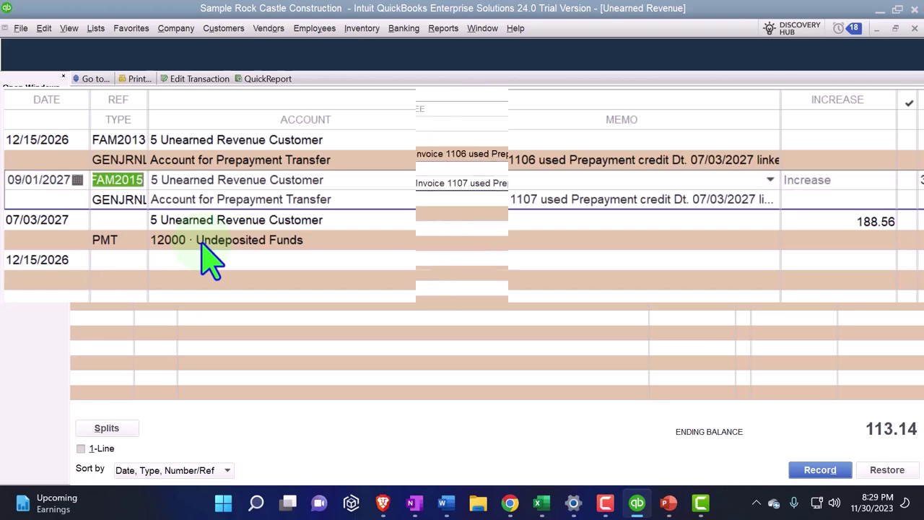
left_click(820, 470)
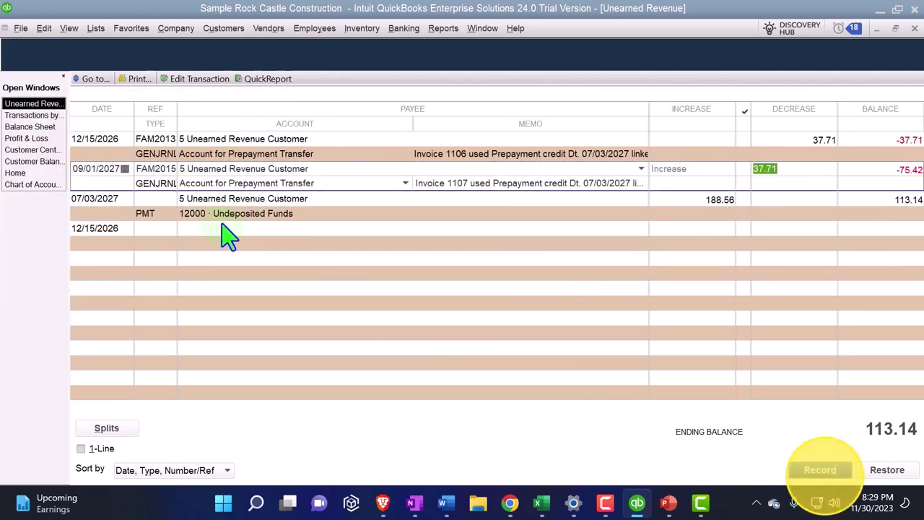
Step: Try saving the full FAM2015 entry, dismiss the can't-edit warnings, and revert its date
double_click(159, 185)
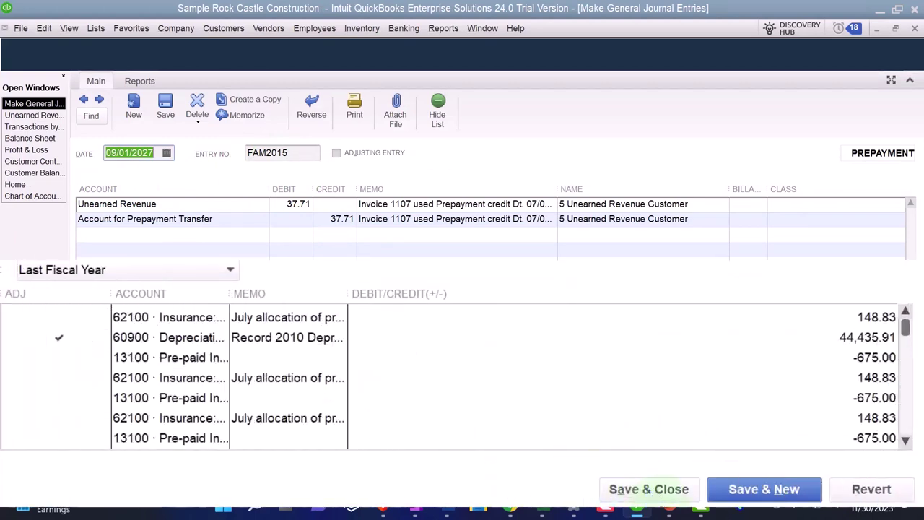
left_click(675, 491)
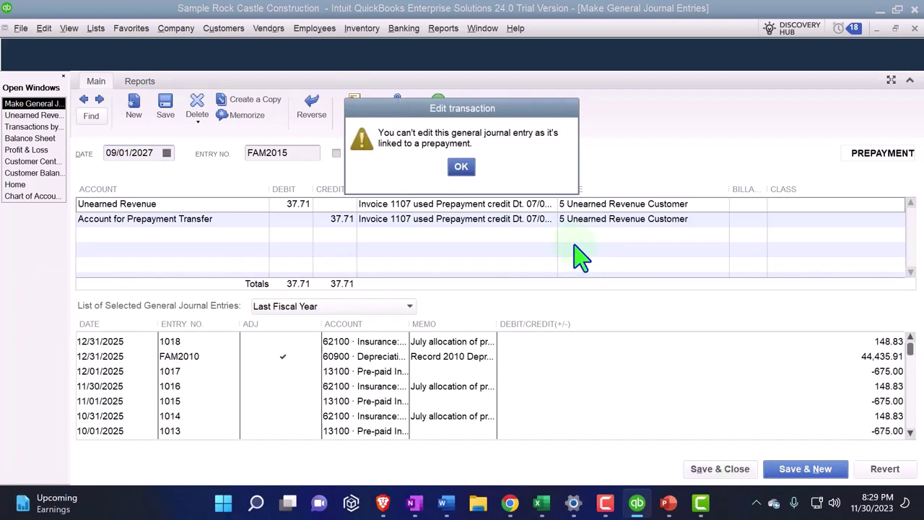
left_click(466, 172)
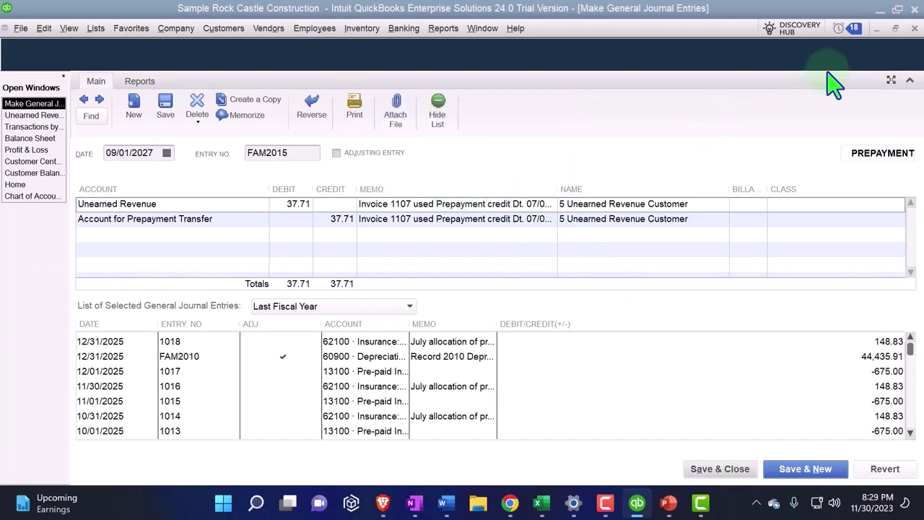
left_click(914, 29)
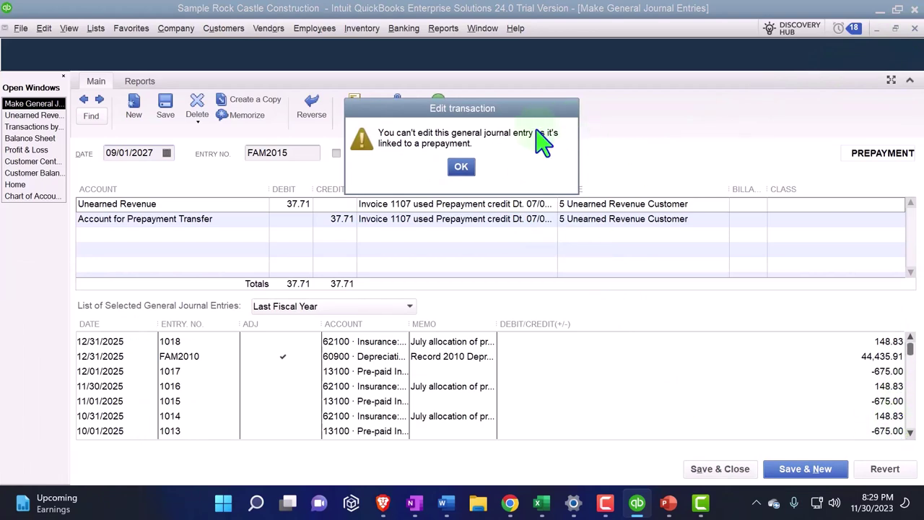
left_click(466, 170)
left_click(883, 469)
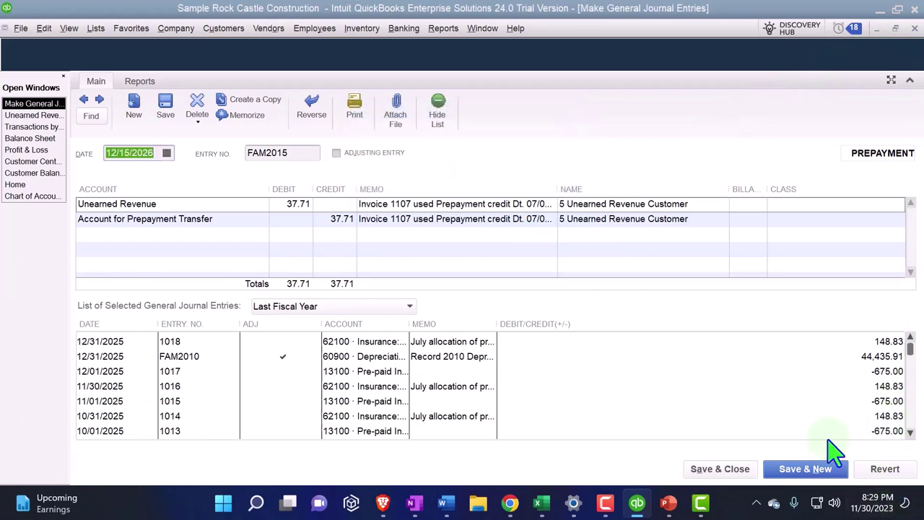
left_click(915, 29)
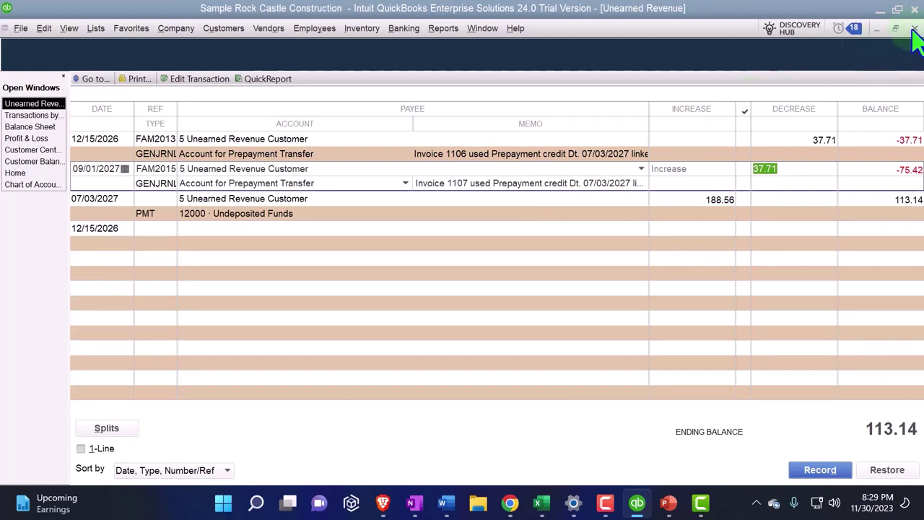
Step: Close the Unearned Revenue register, dismissing the repeated can't-edit warnings
left_click(914, 29)
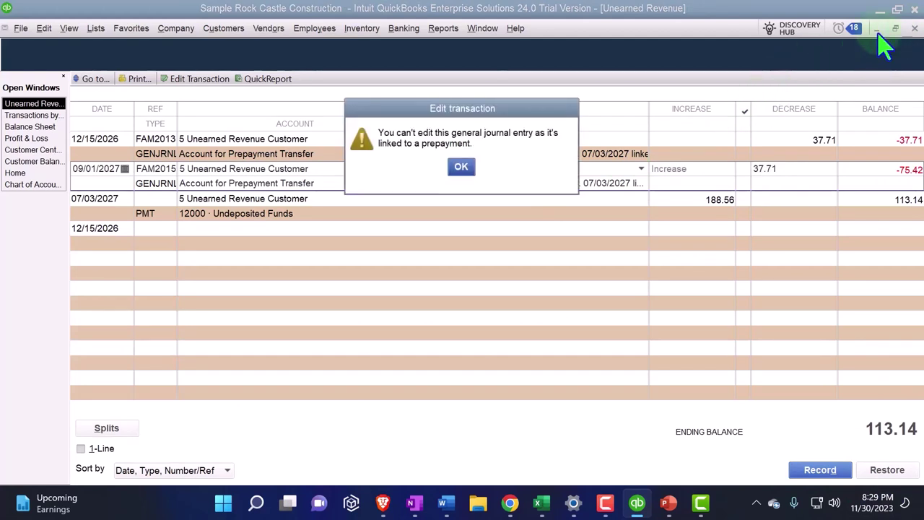
left_click(466, 168)
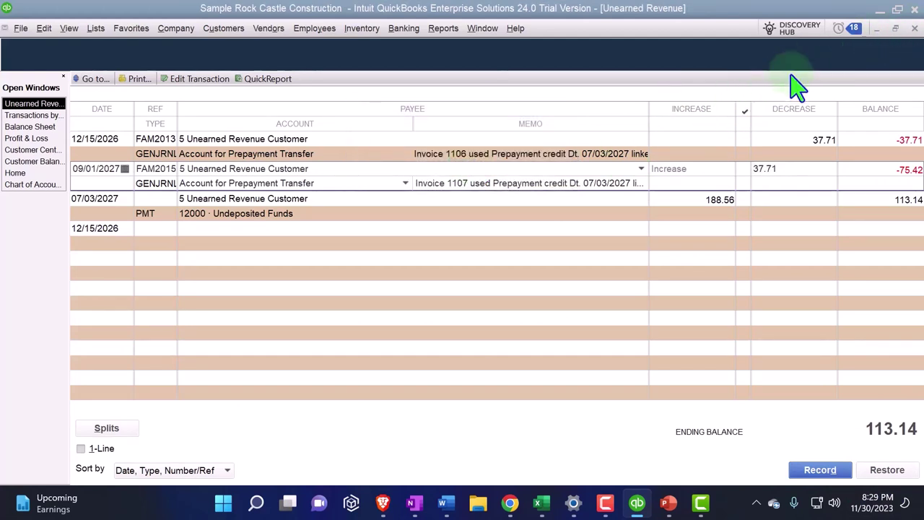
left_click(914, 29)
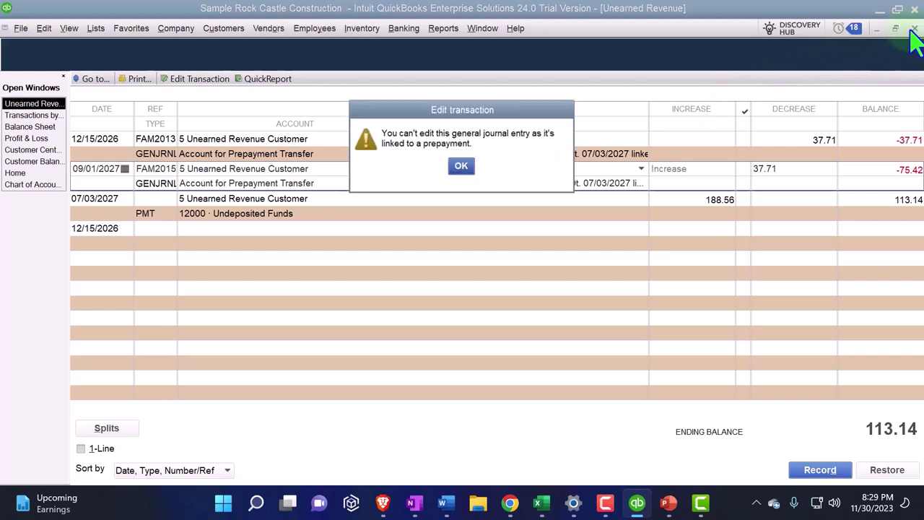
left_click(462, 168)
left_click(315, 216)
left_click(462, 167)
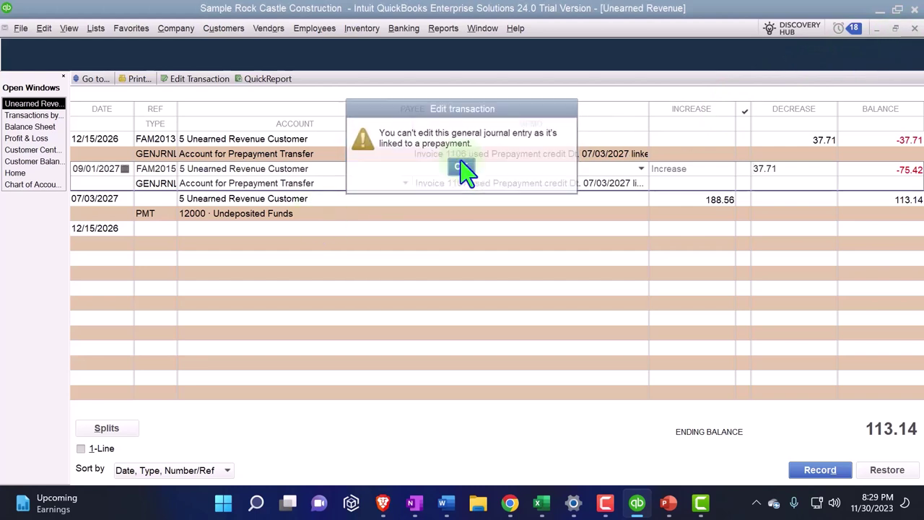